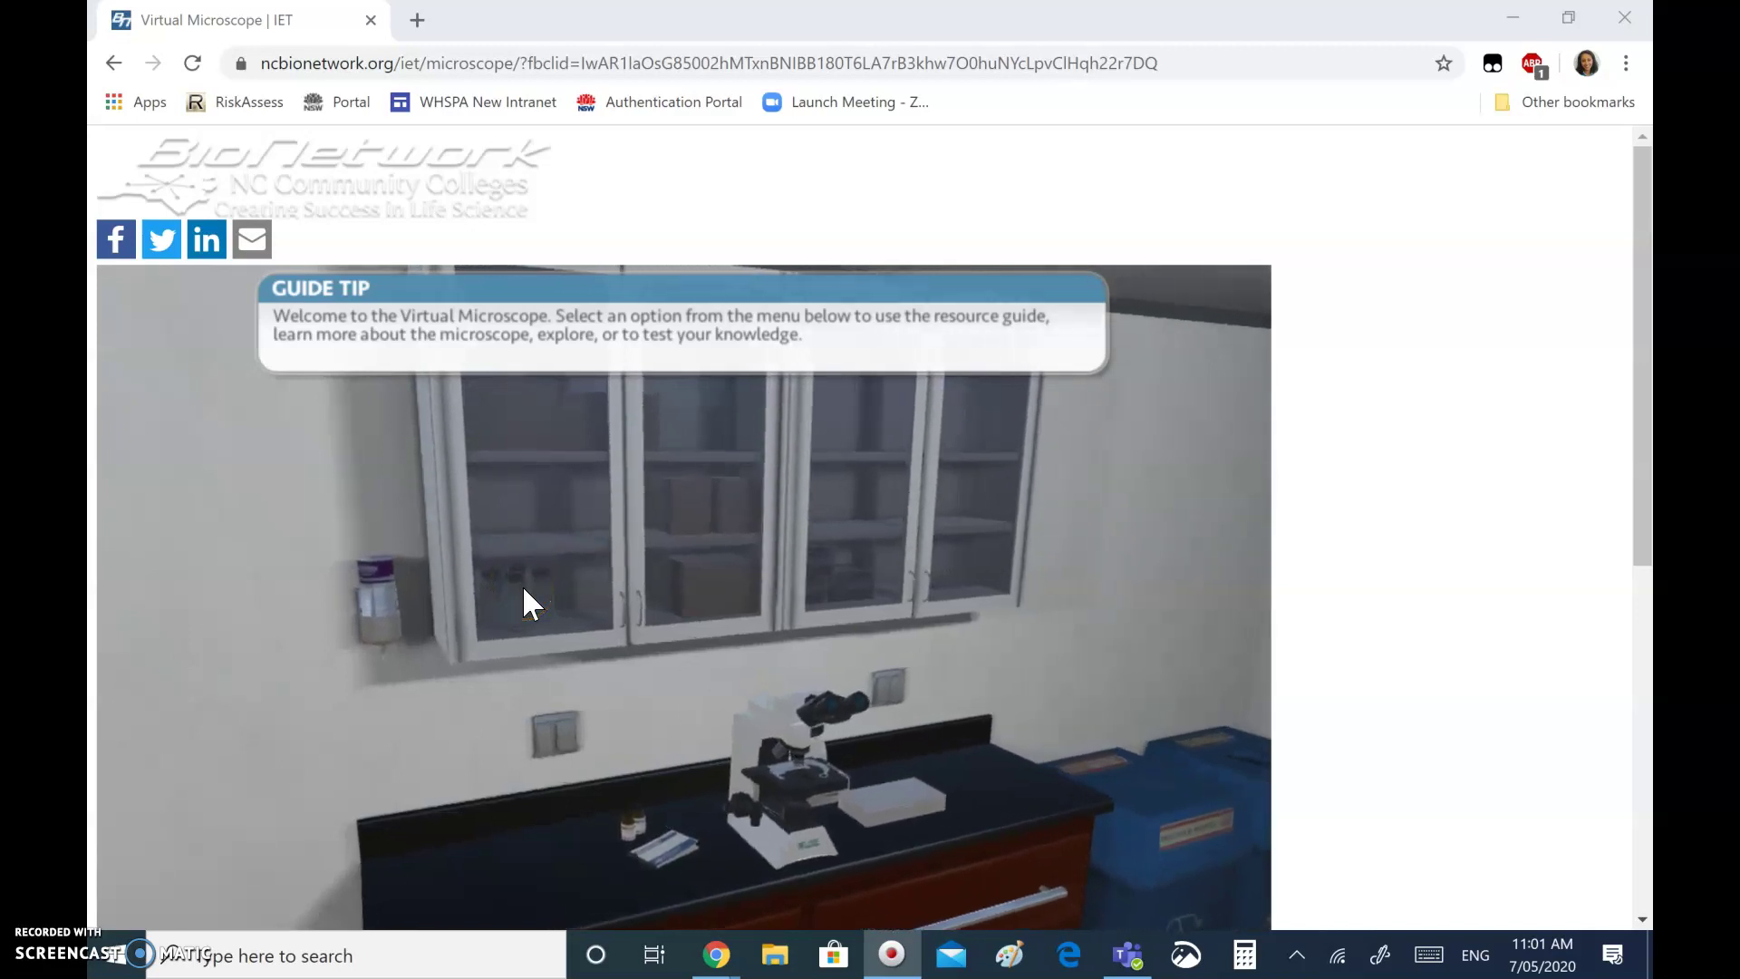
Step: Enter the open microscope lab environment via EXPLORE
click(335, 161)
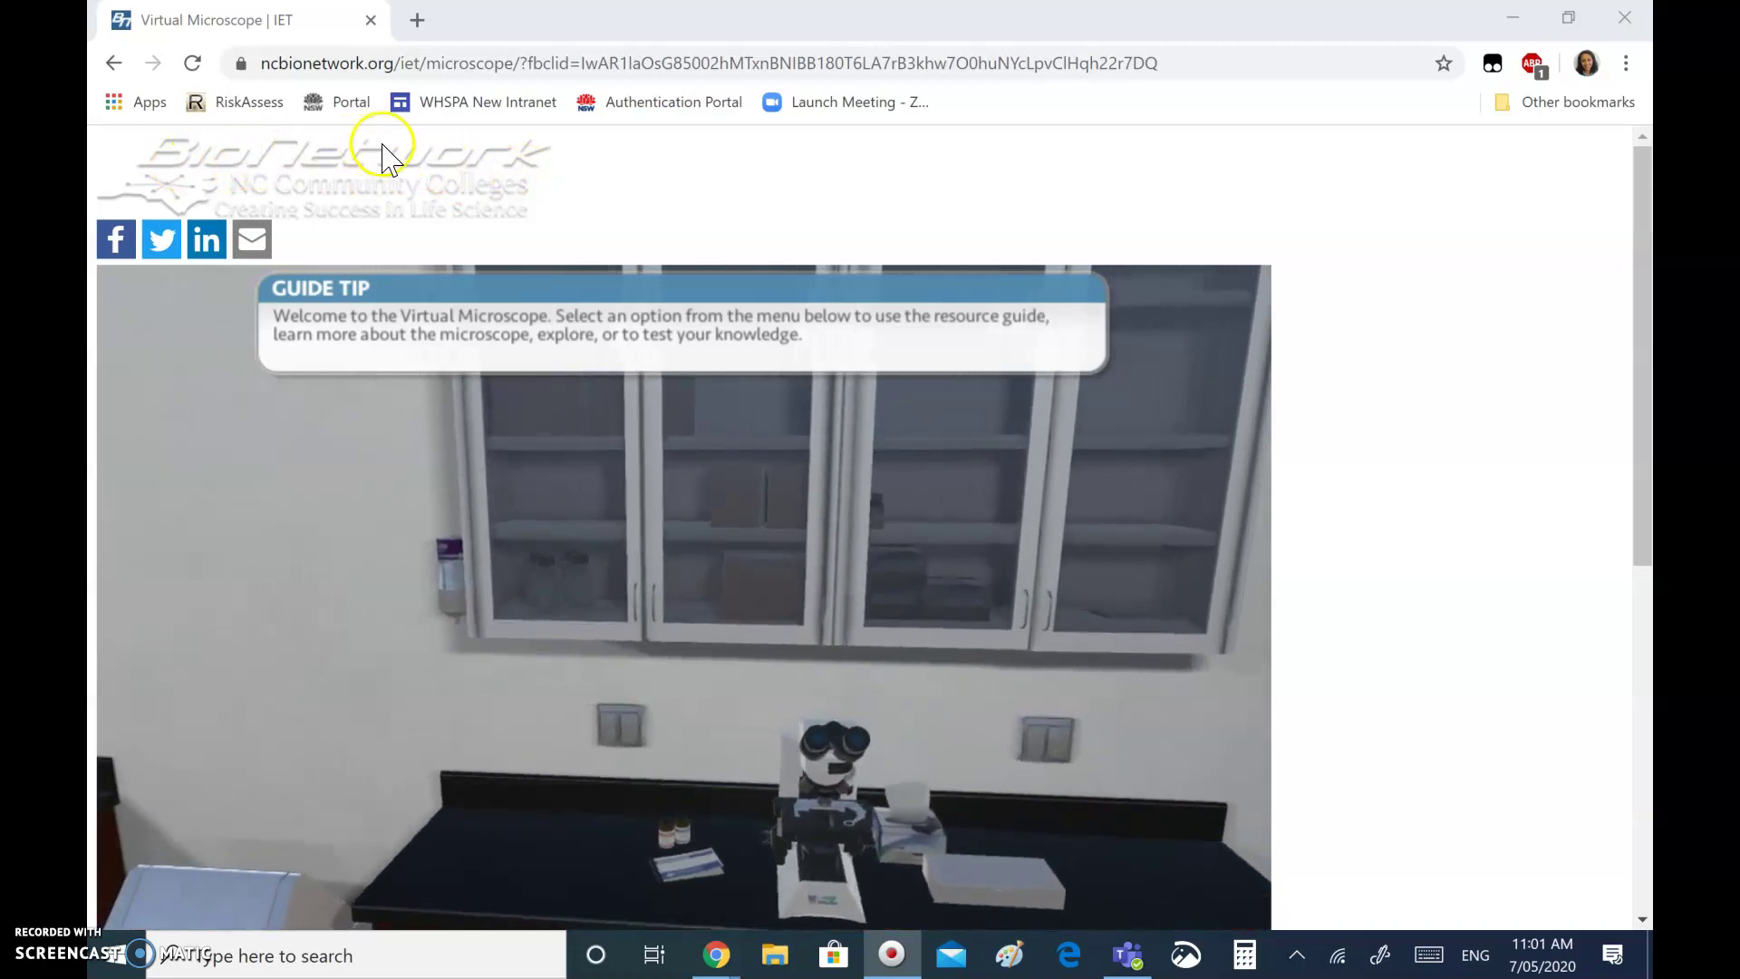
scroll(702, 236, down, 4)
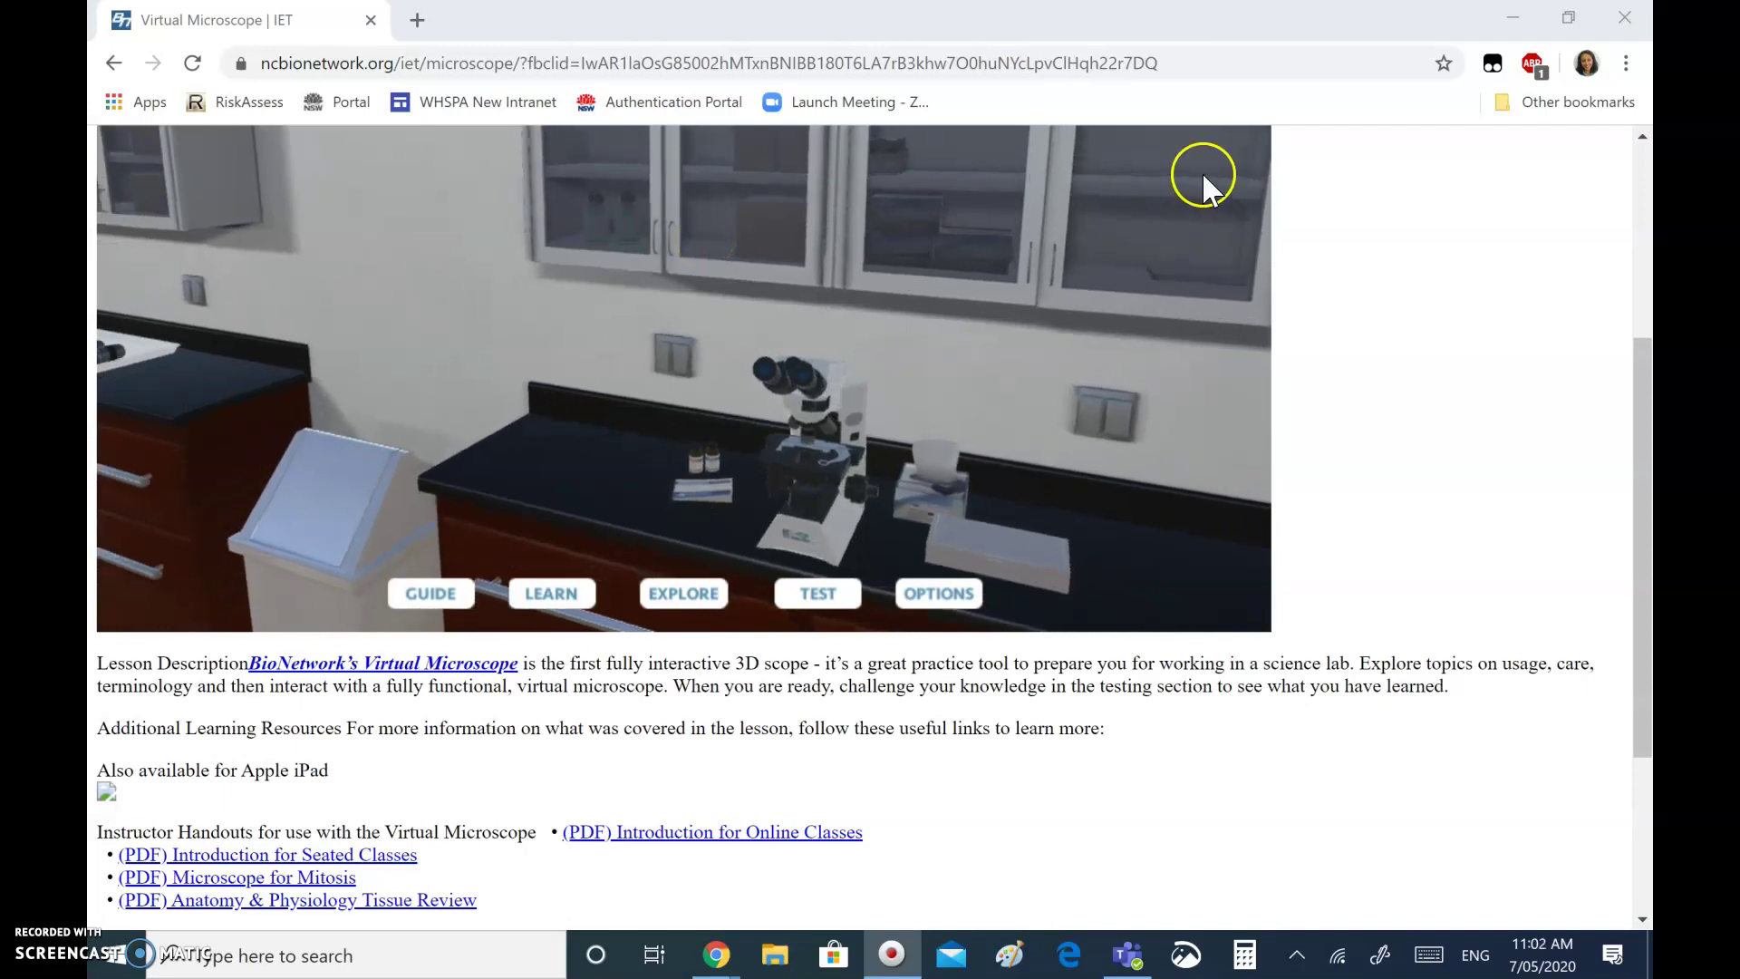
drag(1644, 367, 1645, 226)
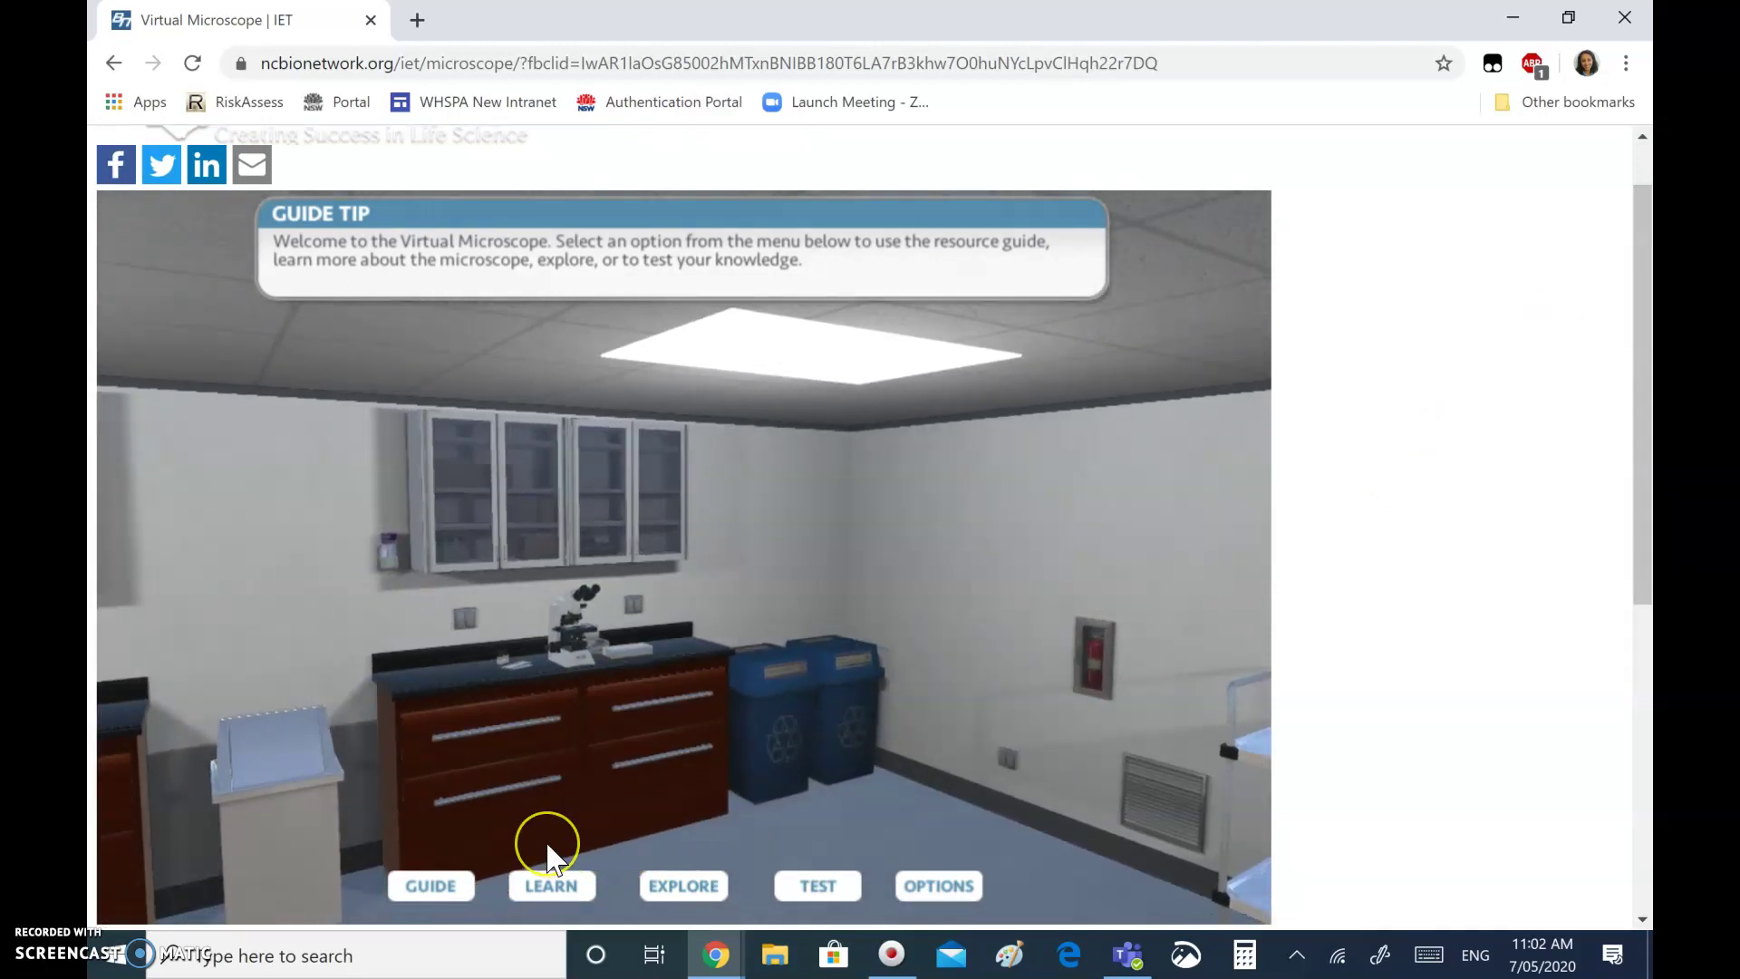
click(704, 890)
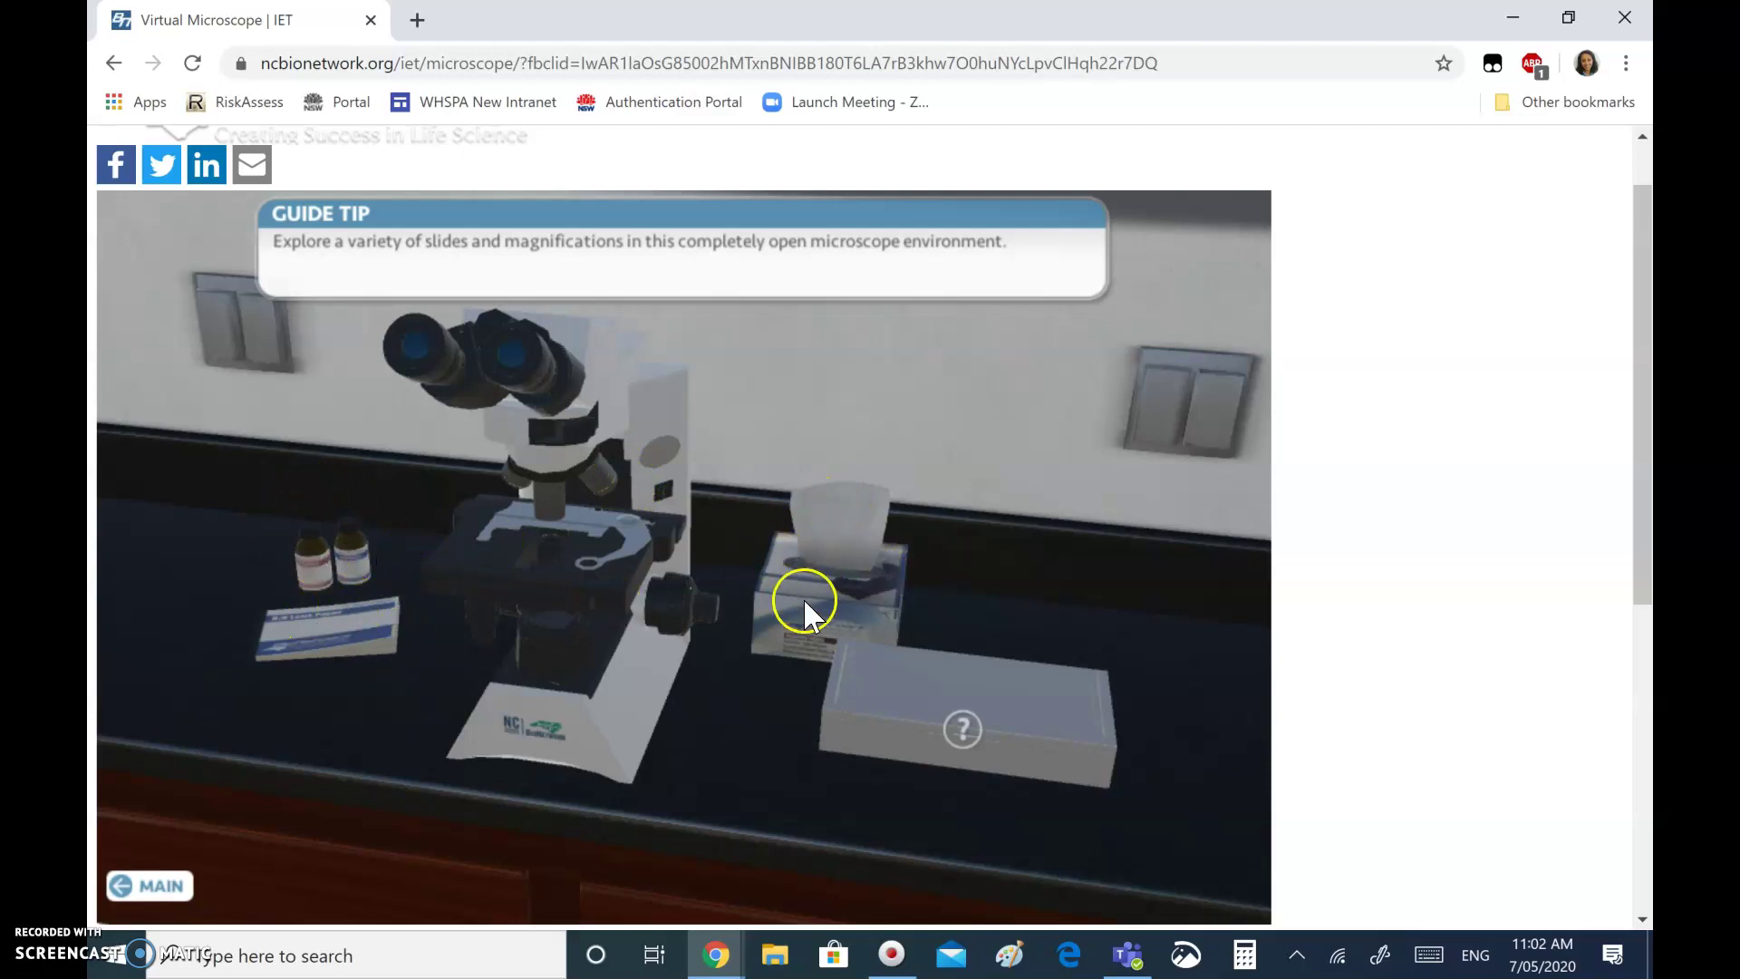
Step: Load the Plant Cells slide from the Plant Slides section of the slide catalog
click(961, 733)
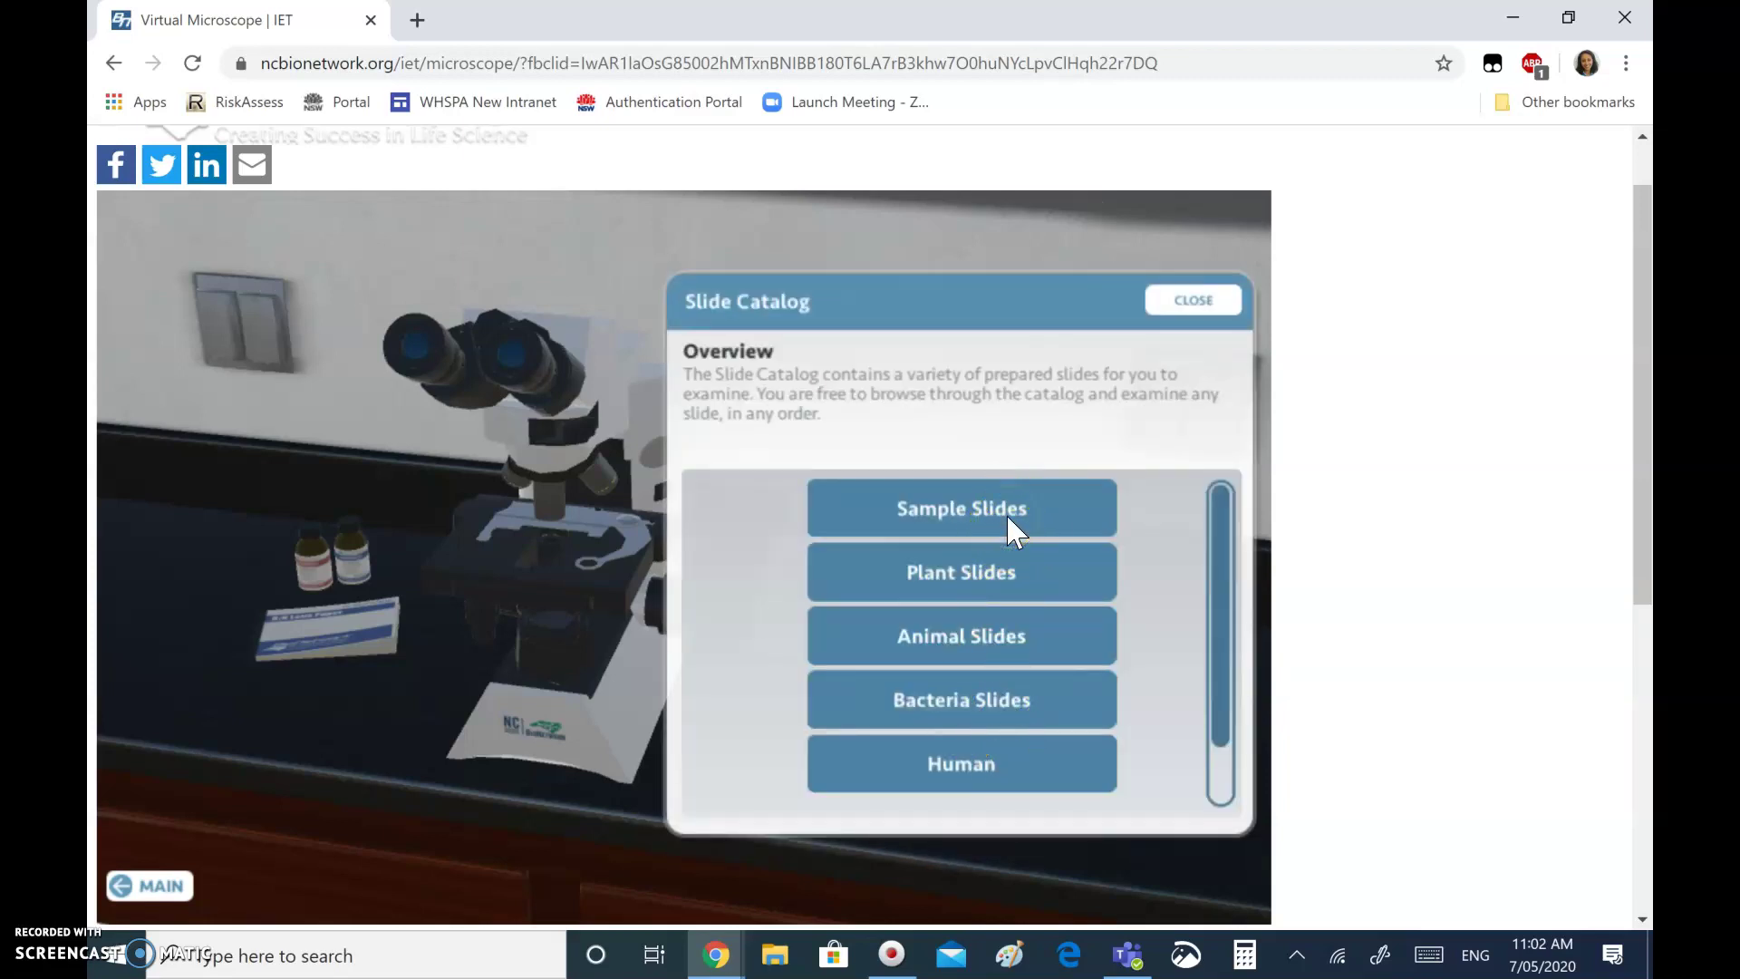
click(996, 573)
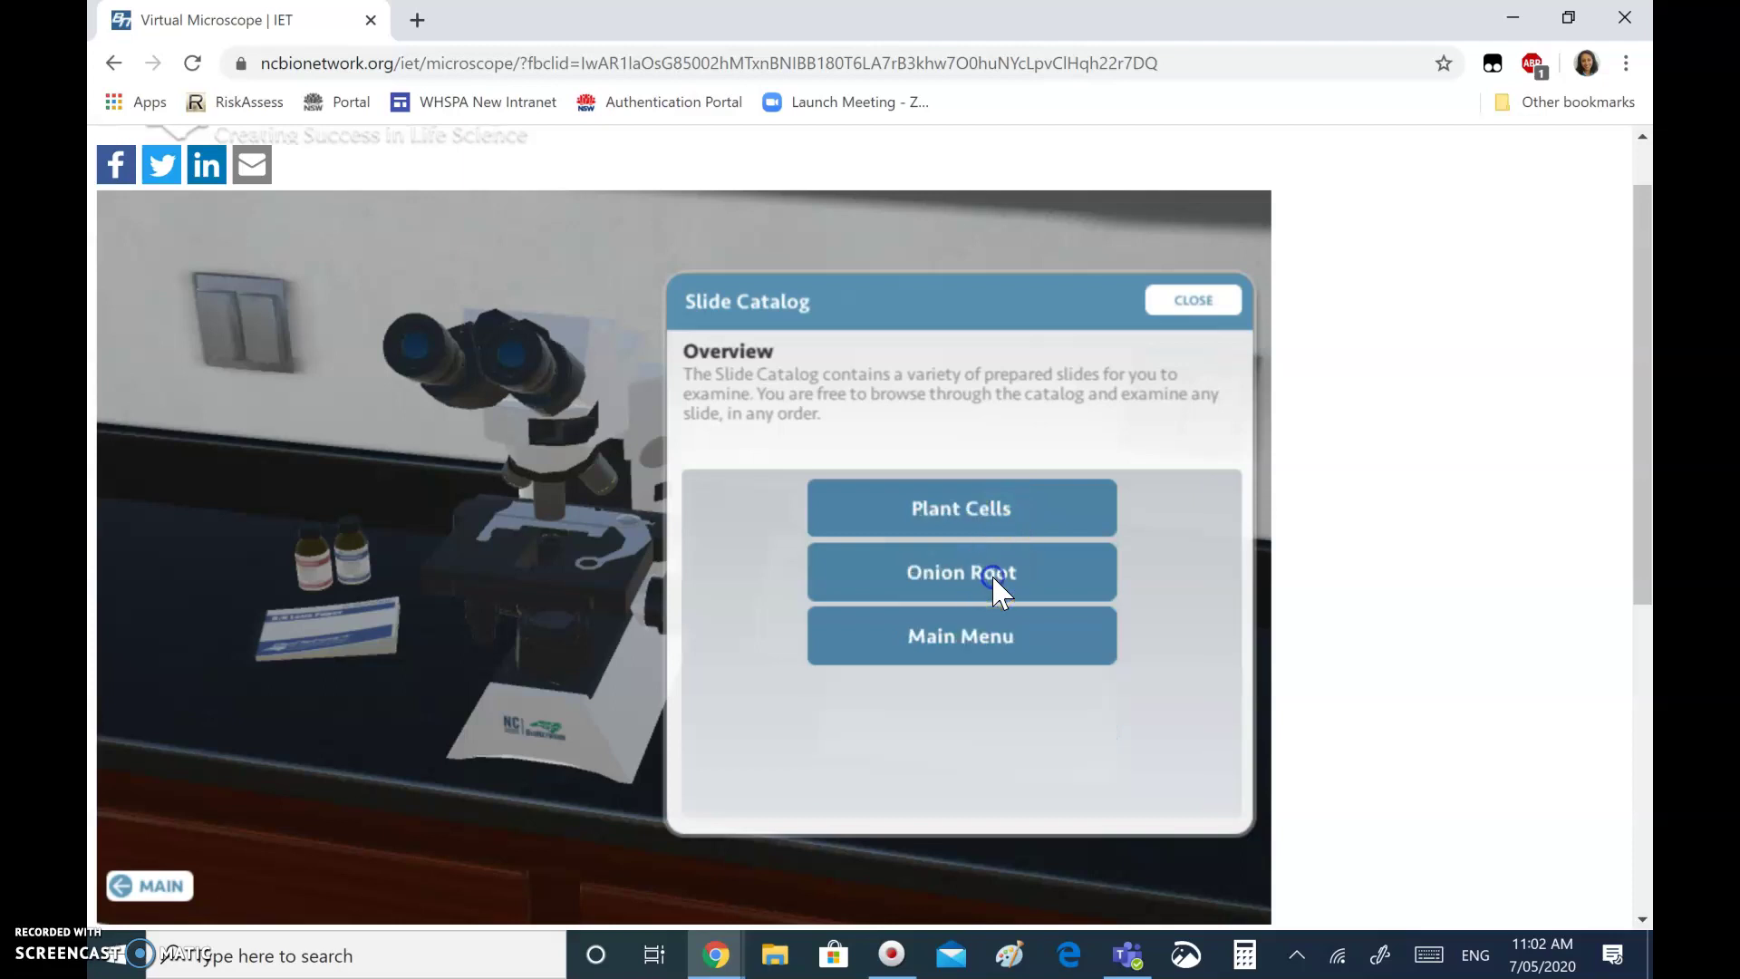
click(986, 513)
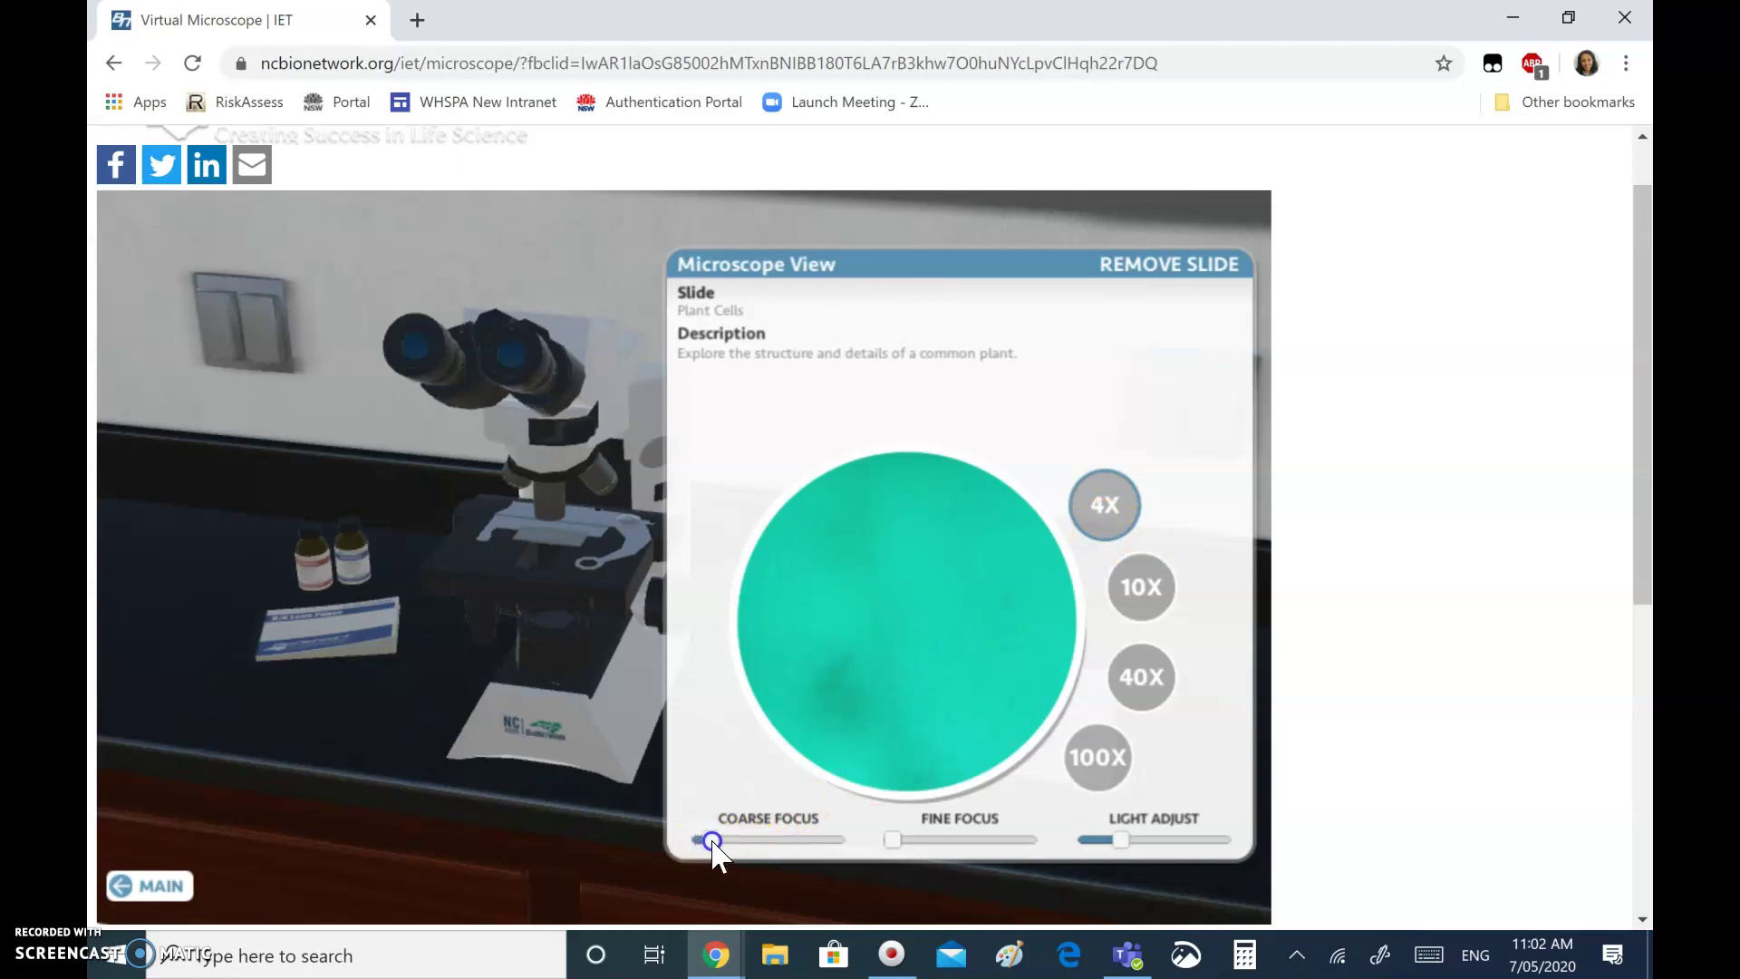
Step: Sharpen the Plant Cells slide with coarse focus at 4X, then switch to the 10X objective
mouse_move(720, 843)
mouse_down()
mouse_move(744, 845)
mouse_move(680, 842)
mouse_move(749, 842)
mouse_up()
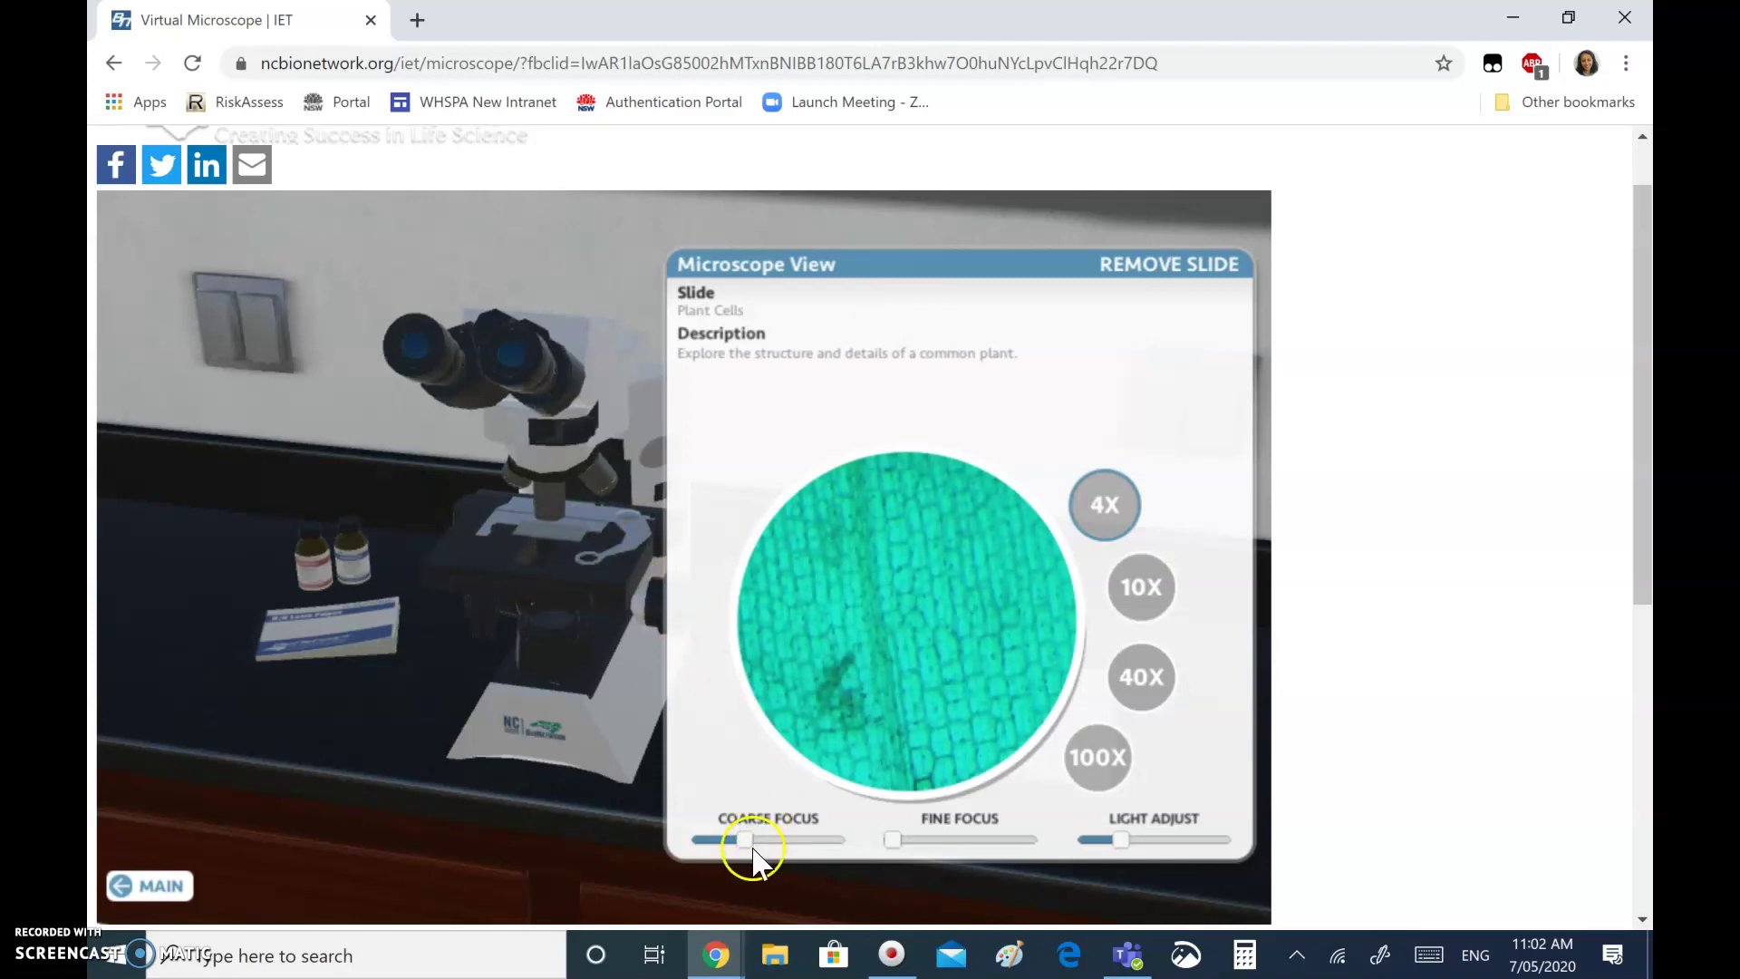
drag(753, 846, 857, 841)
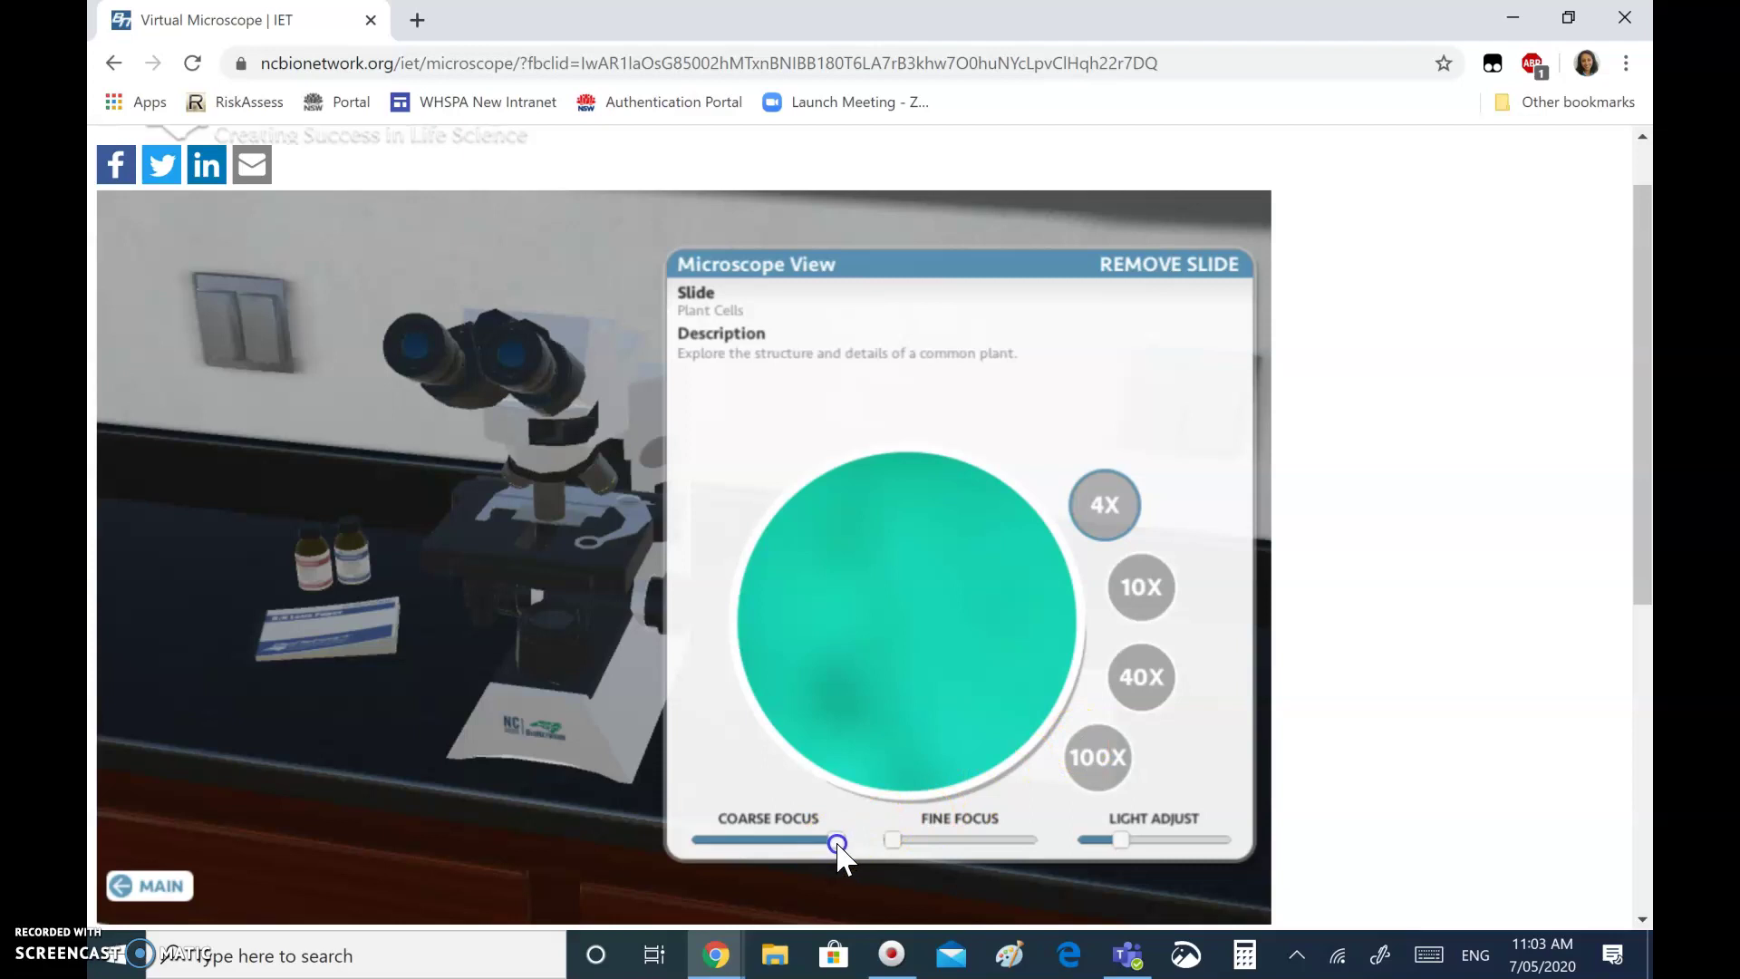
drag(839, 847, 794, 852)
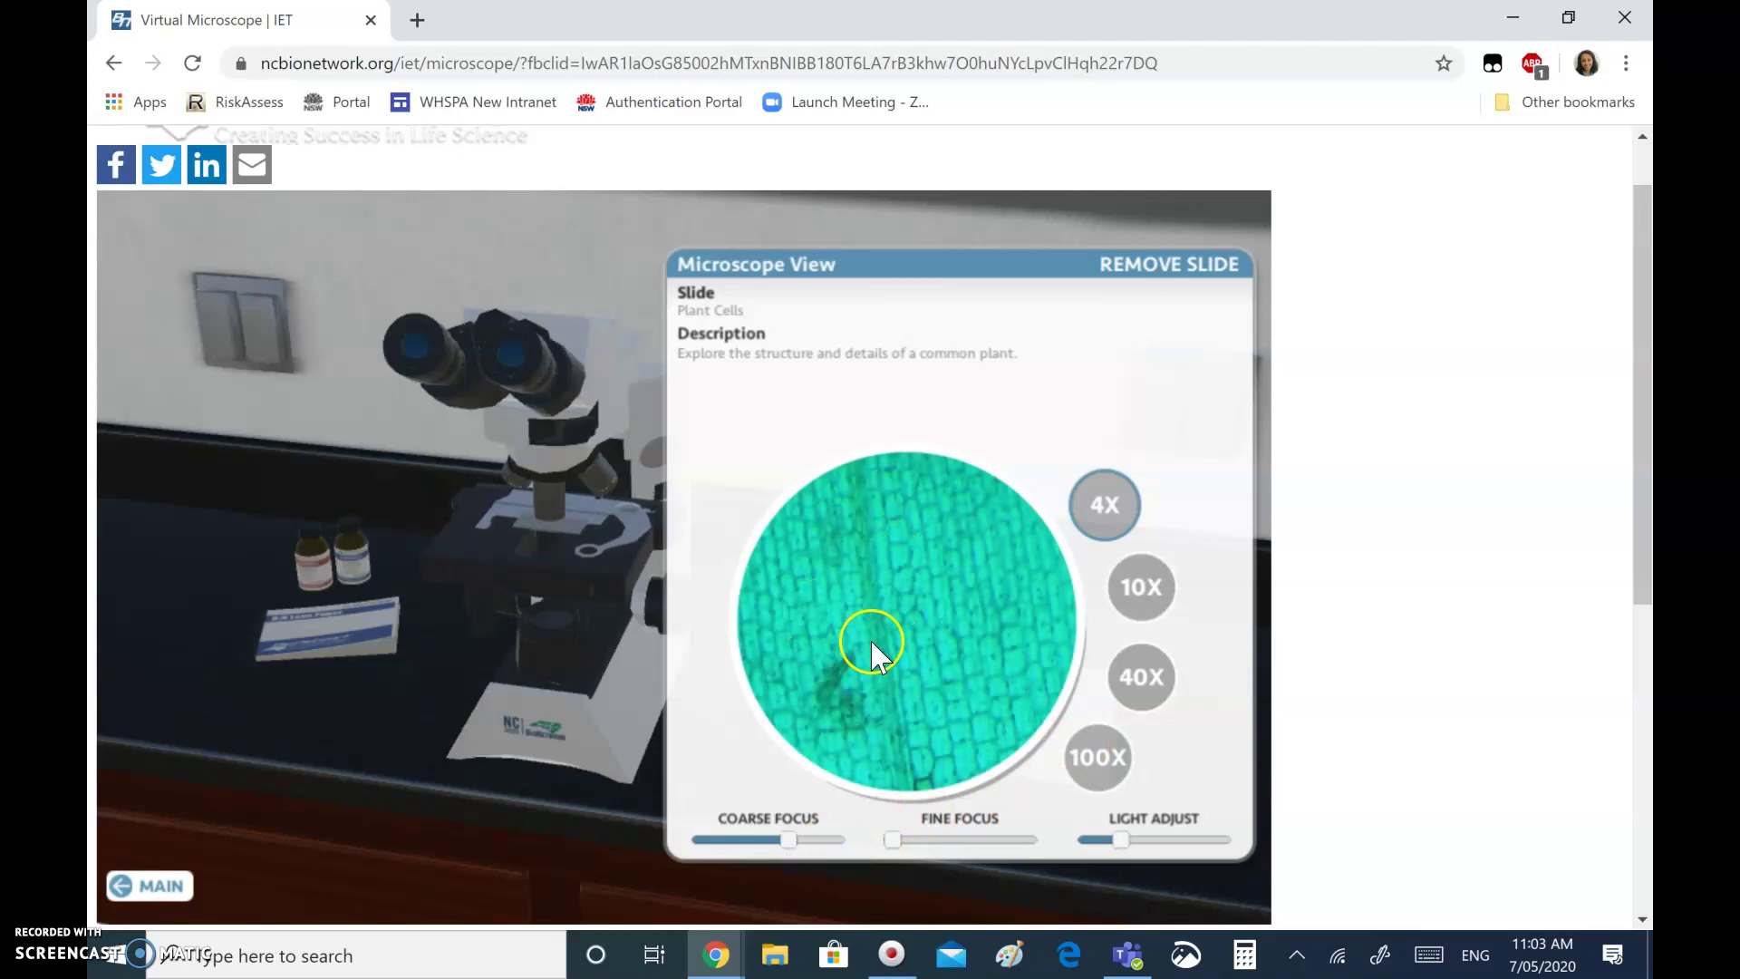
click(1141, 594)
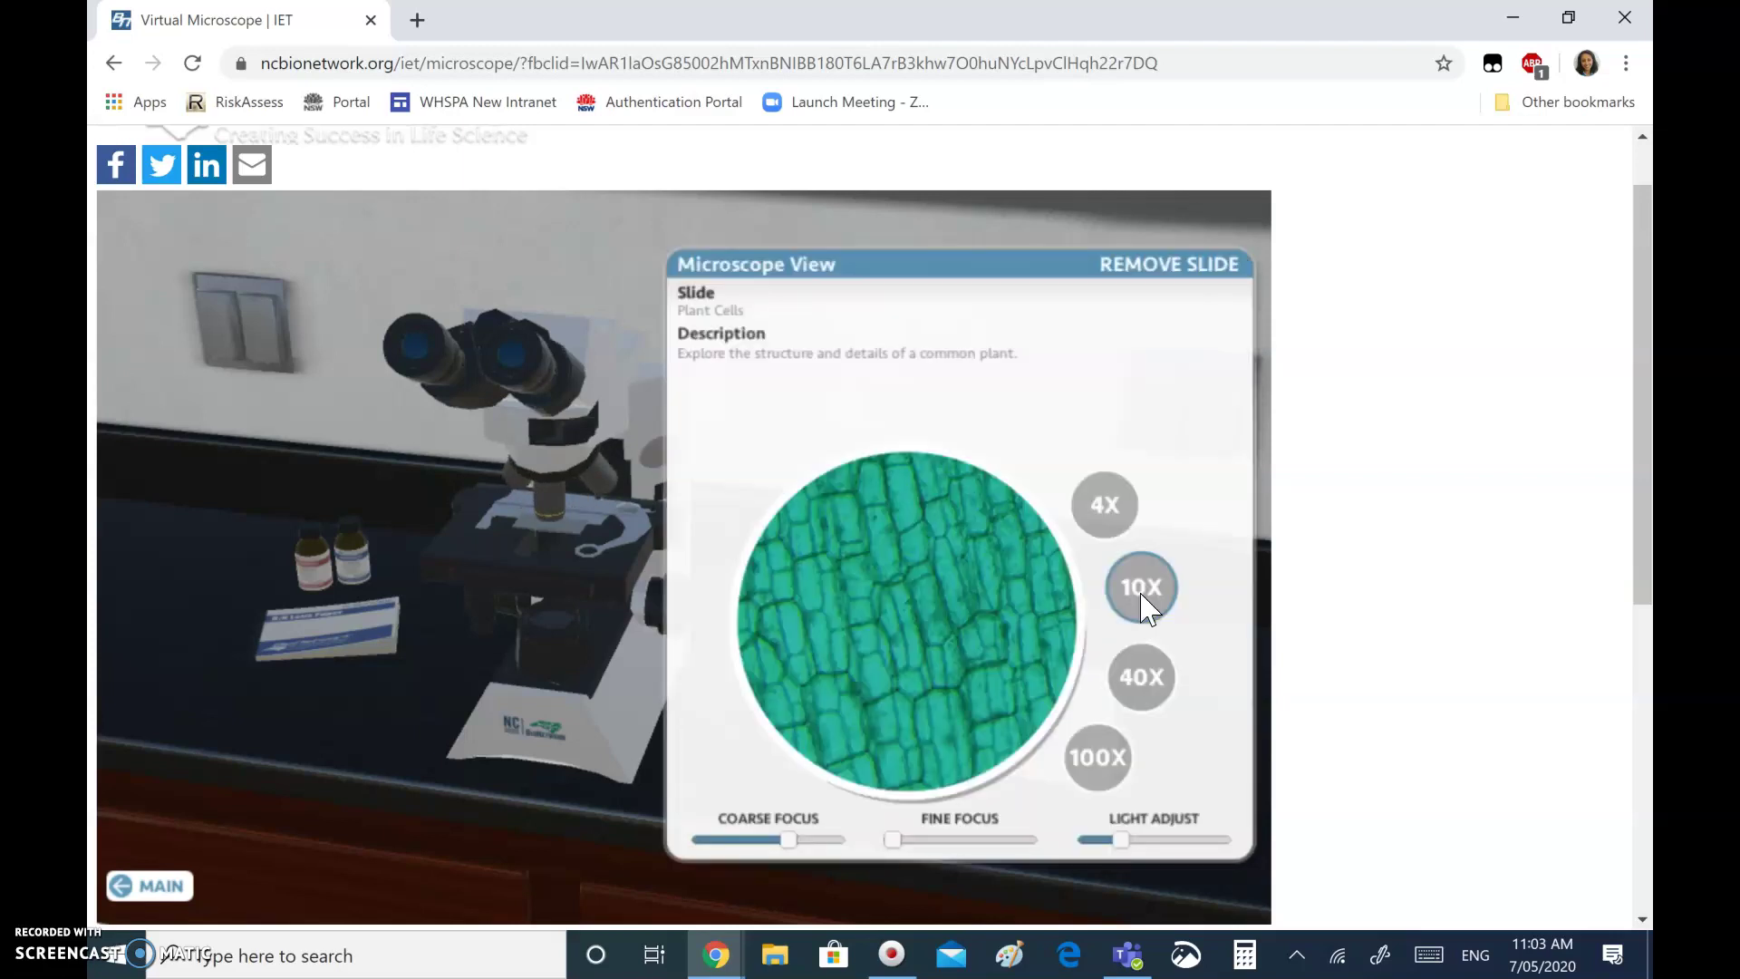
Step: Sharpen the 10X plant cell image with fine focus and switch to 40X
click(1097, 619)
drag(911, 837, 1000, 836)
click(1144, 682)
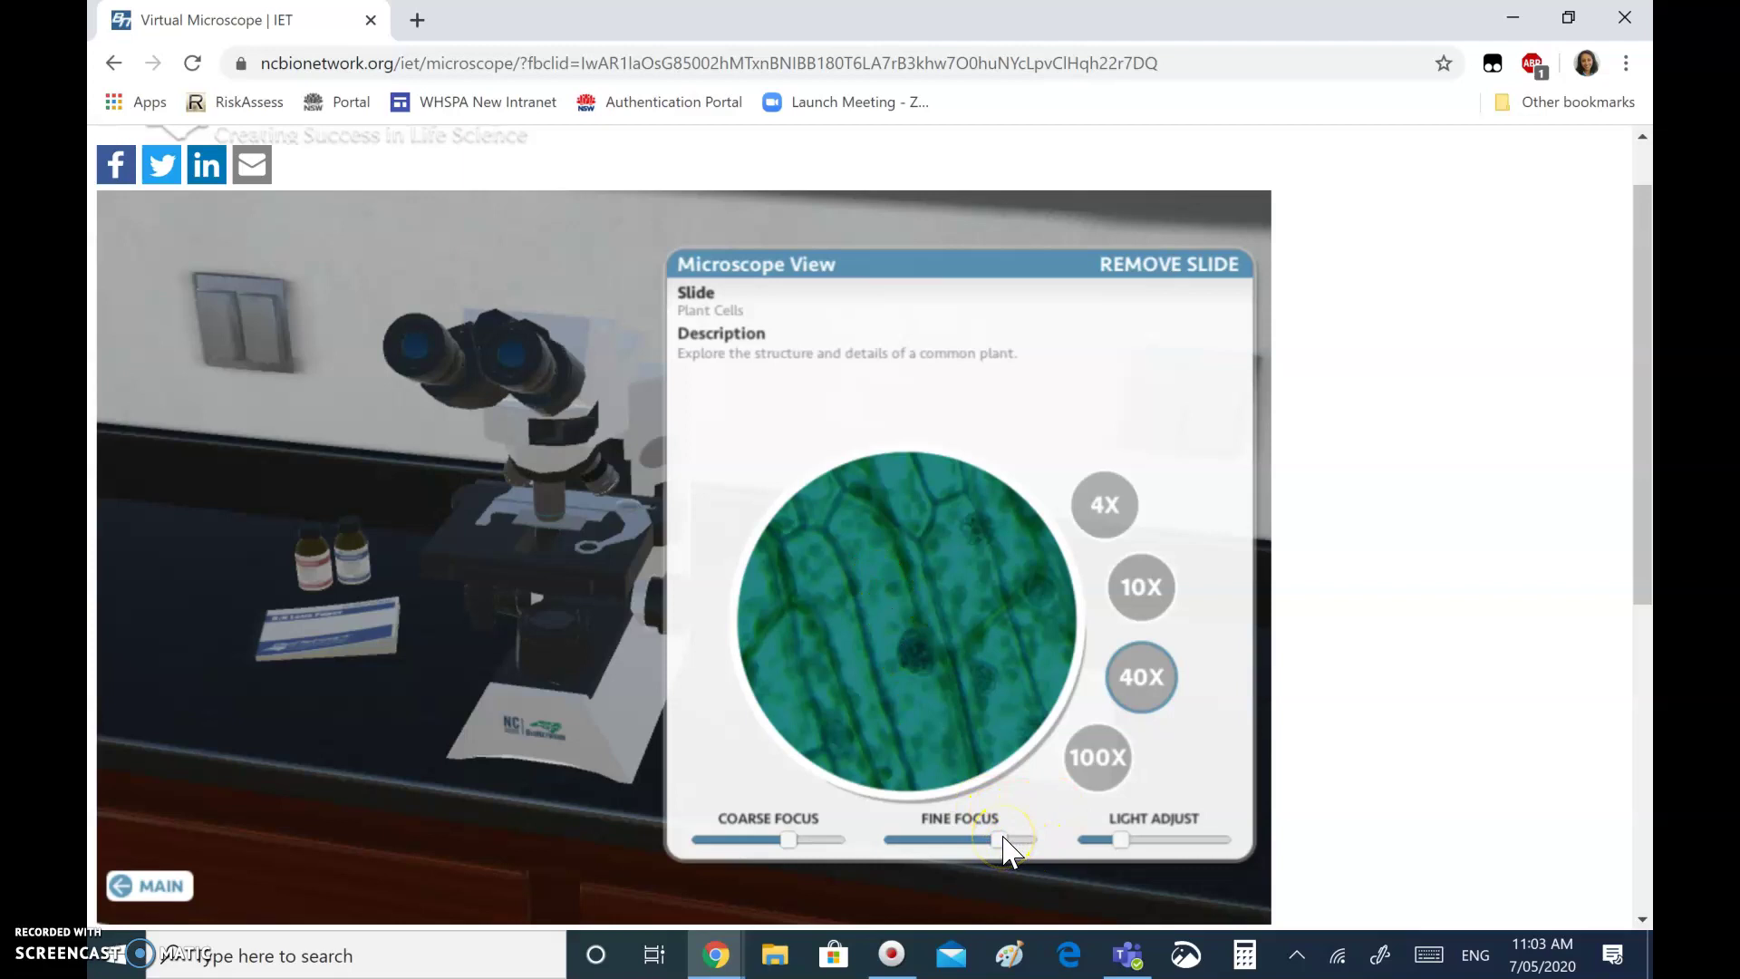
Step: Fine-tune the 40X focus and brighten the illumination with Light Adjust
drag(1003, 838, 976, 842)
mouse_move(1004, 839)
mouse_down()
mouse_move(940, 848)
mouse_move(1031, 820)
mouse_up()
click(1127, 836)
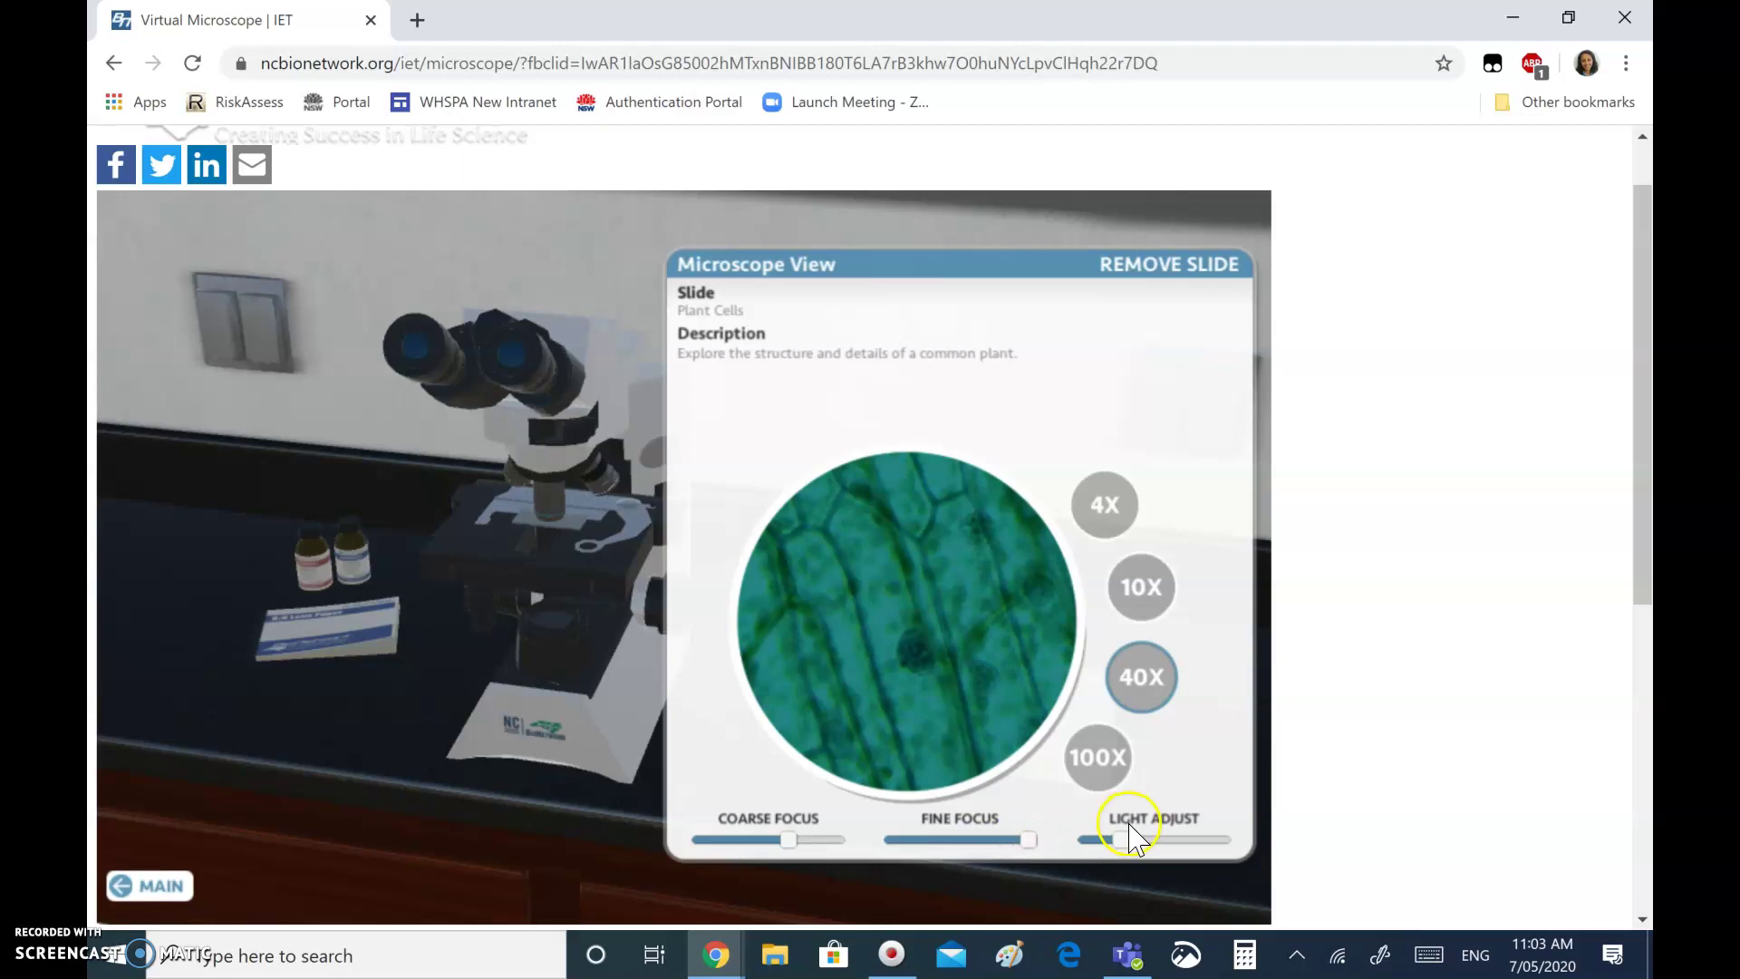
drag(1127, 841, 1174, 848)
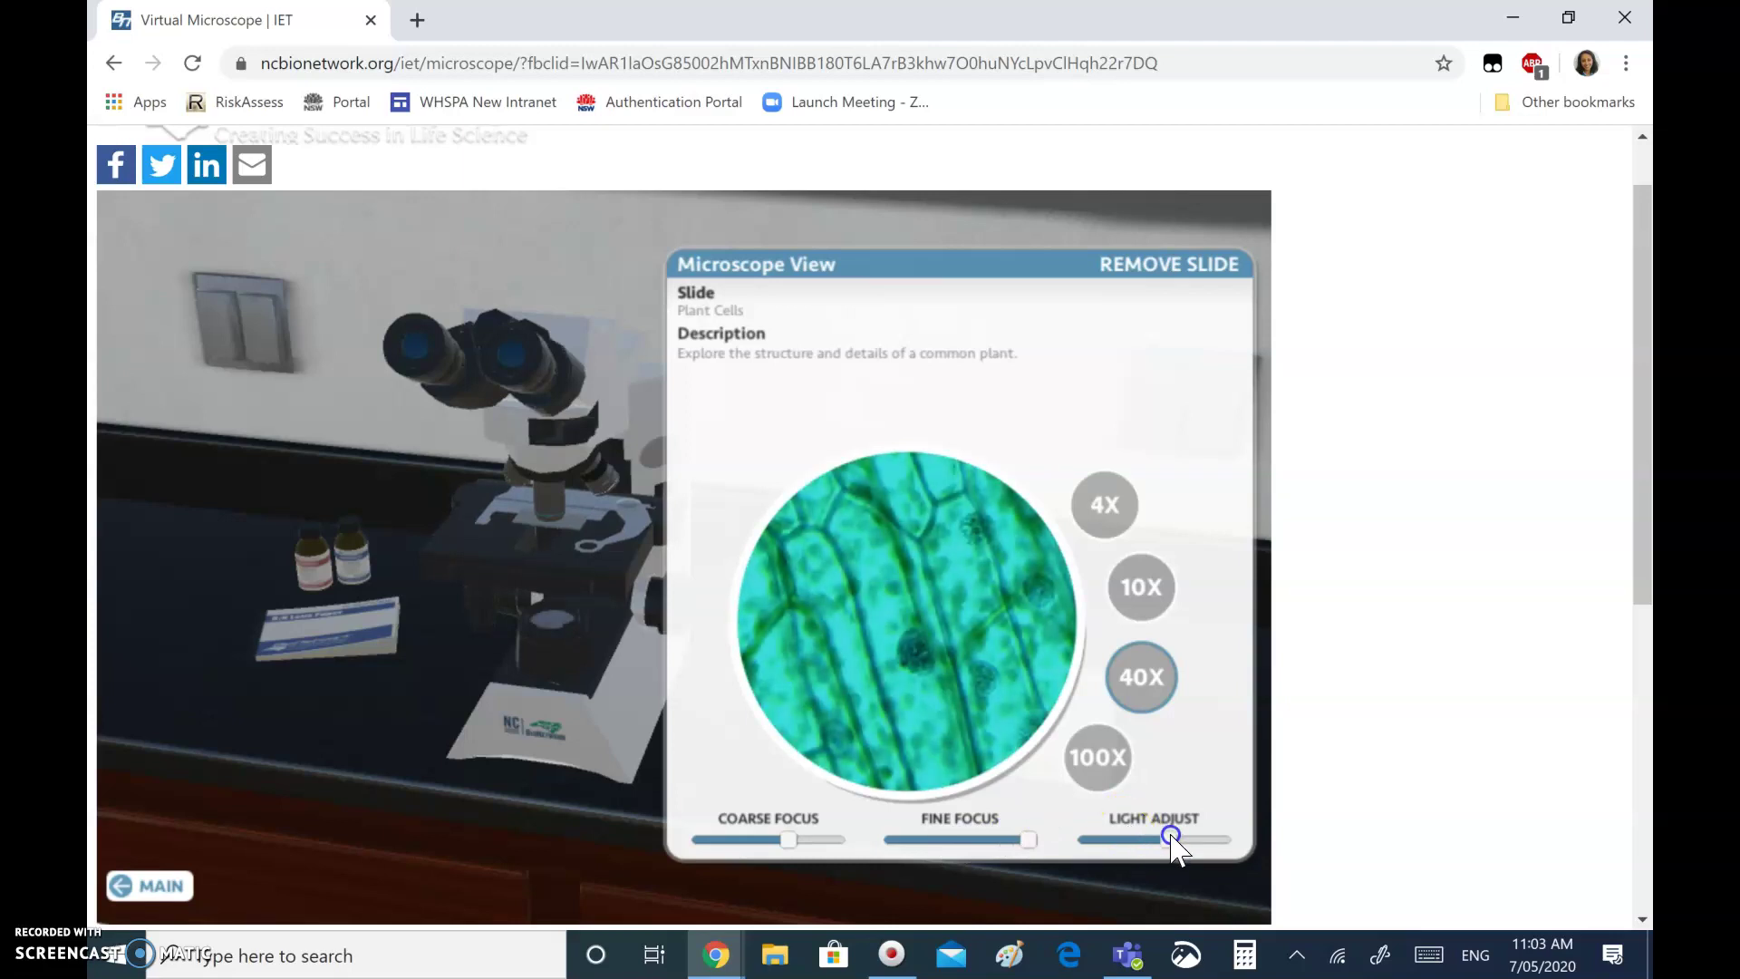
Step: Switch the plant cells to 100X and add immersion oil to the slide
click(1090, 762)
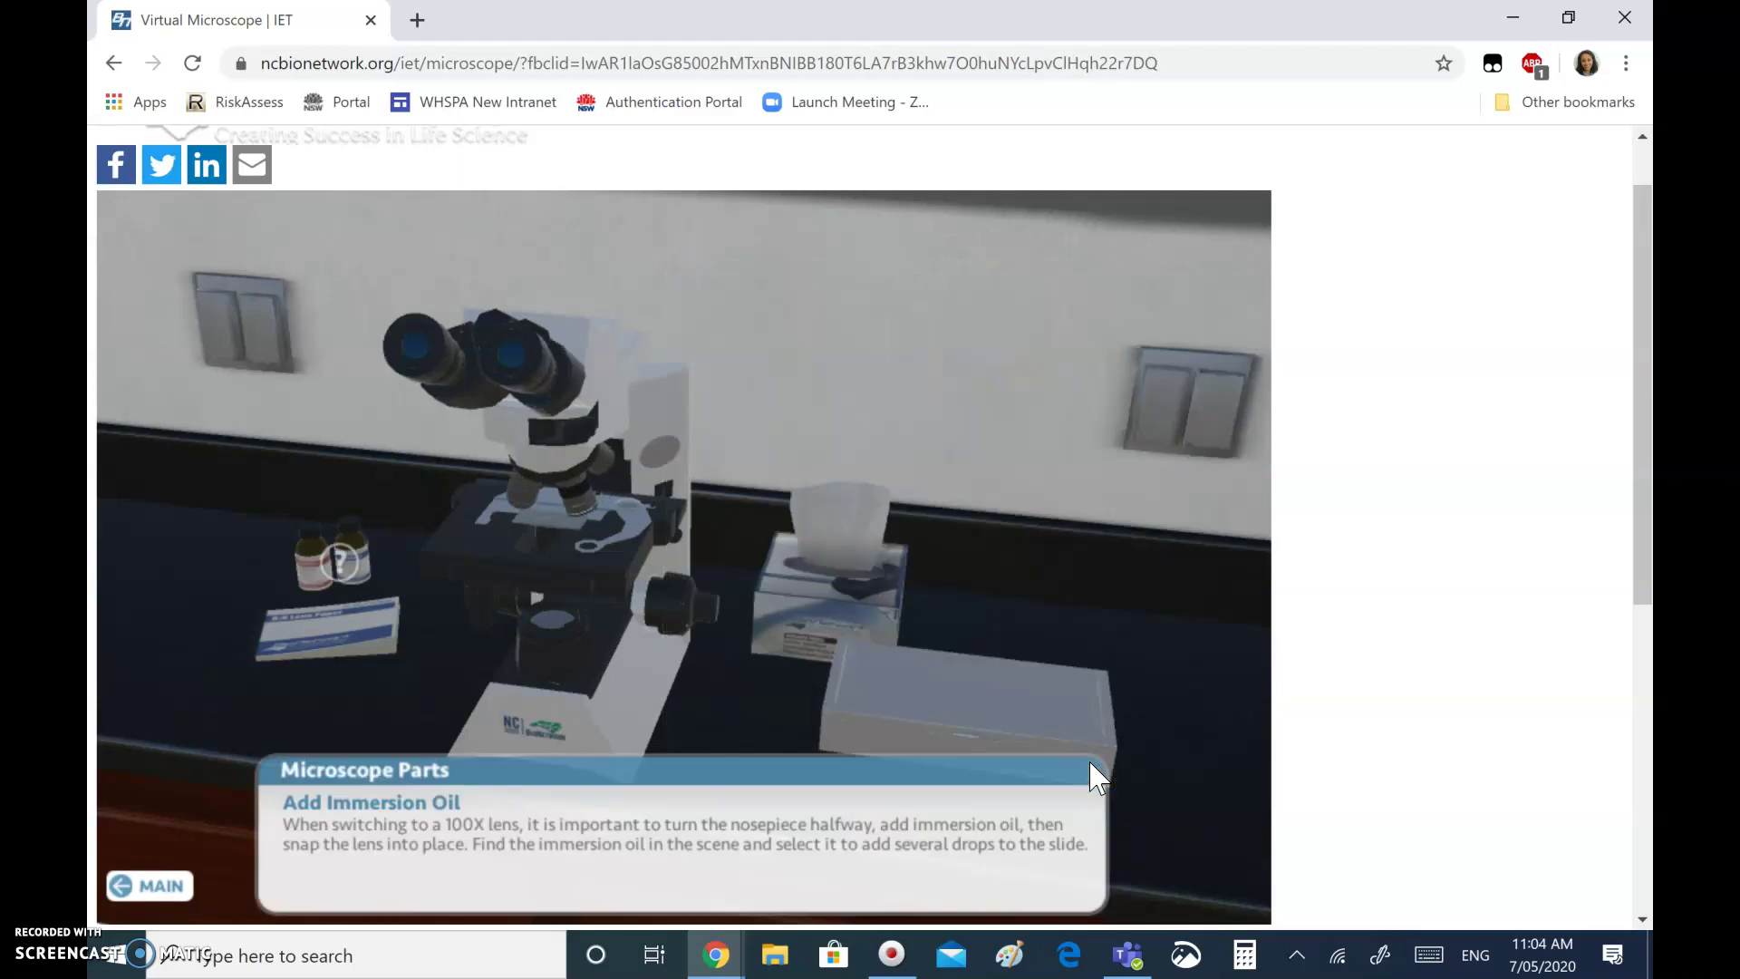
click(485, 620)
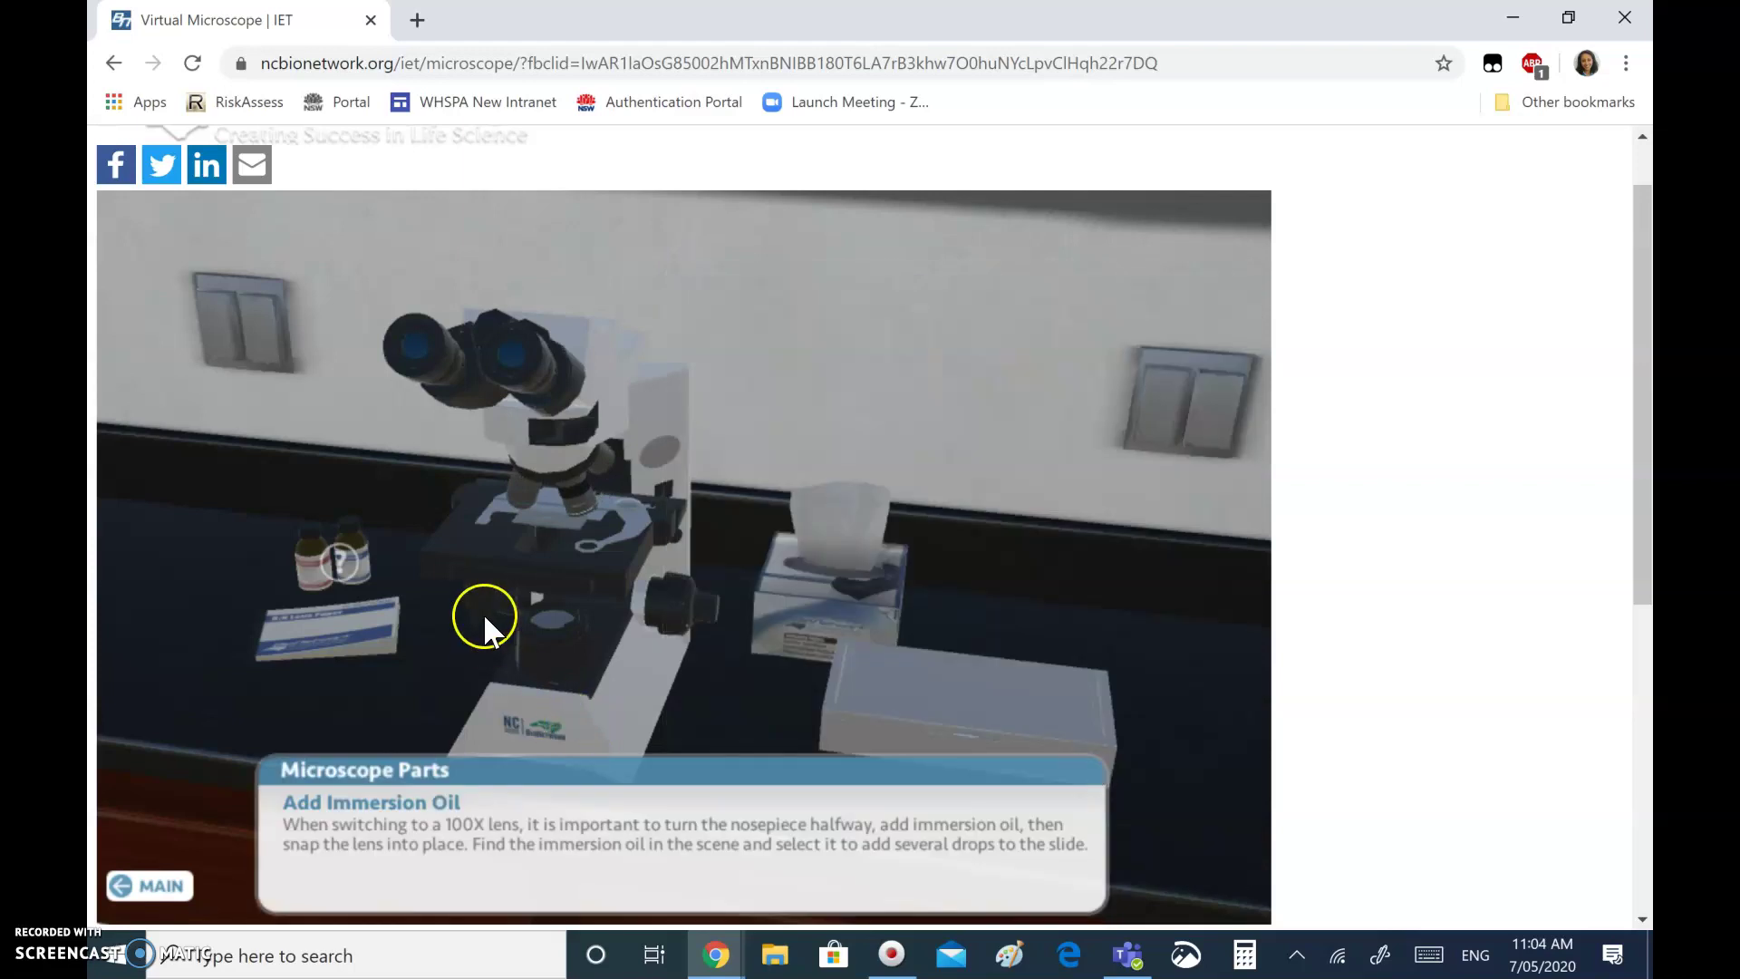
click(335, 553)
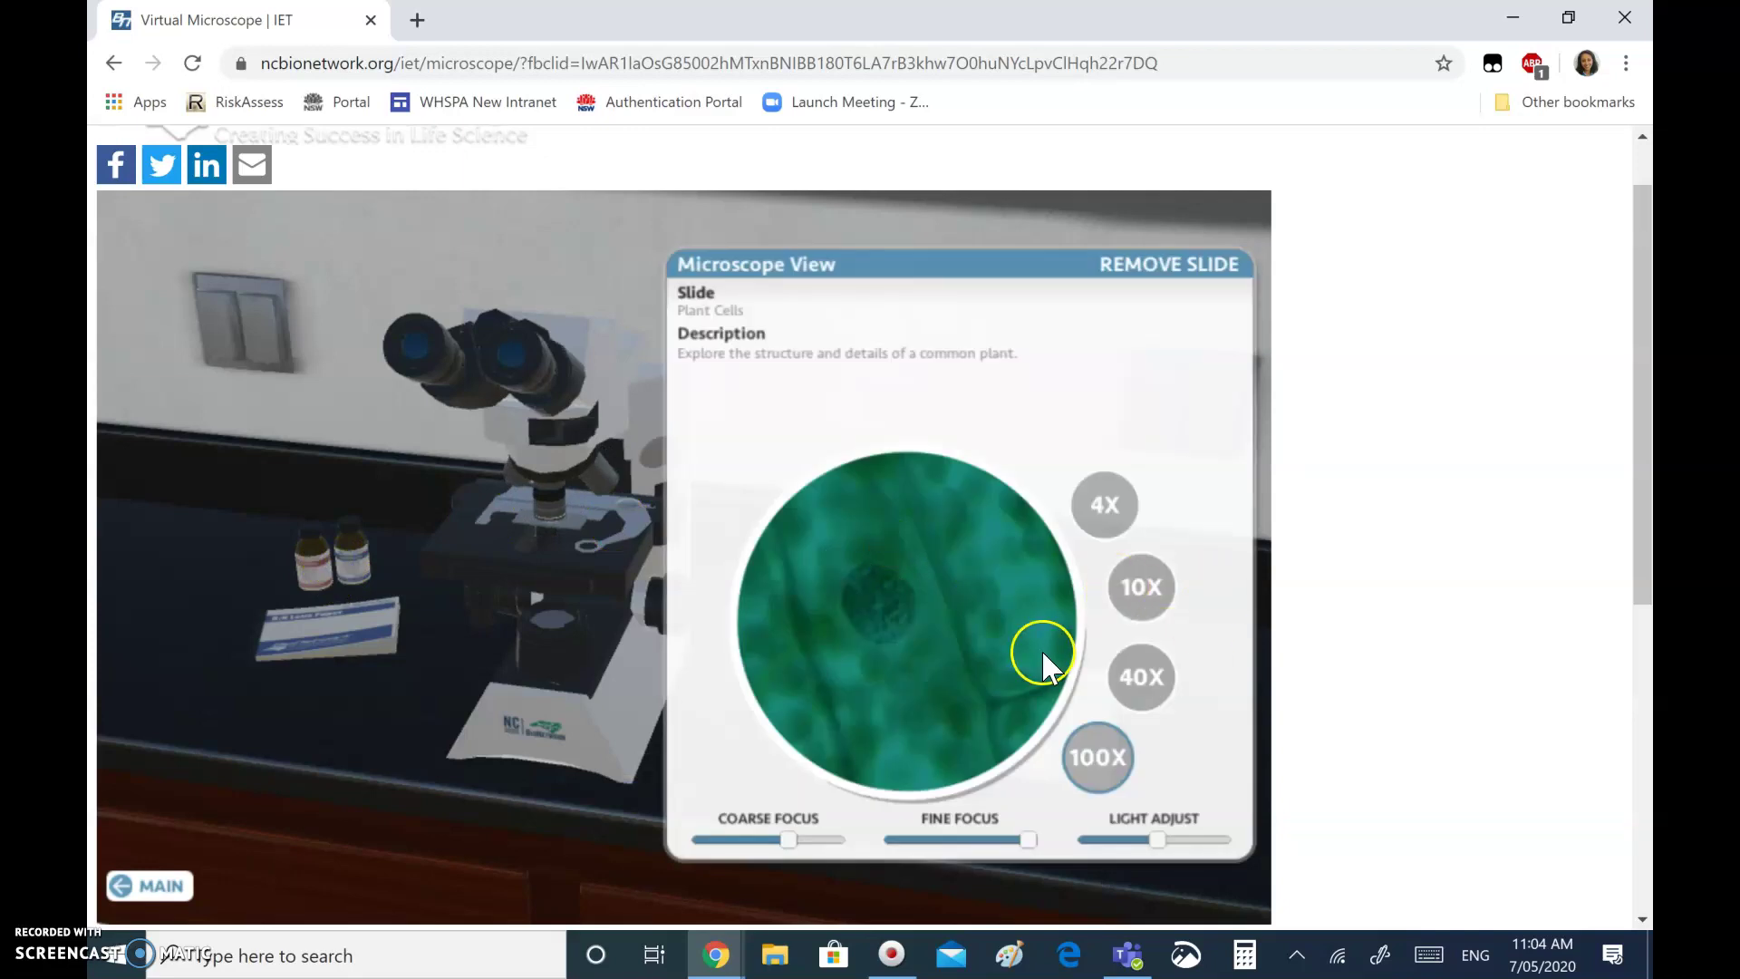
Step: Refocus the 100X image with fine focus and pan until a nucleus fills the view
click(1041, 846)
drag(1012, 846, 1201, 843)
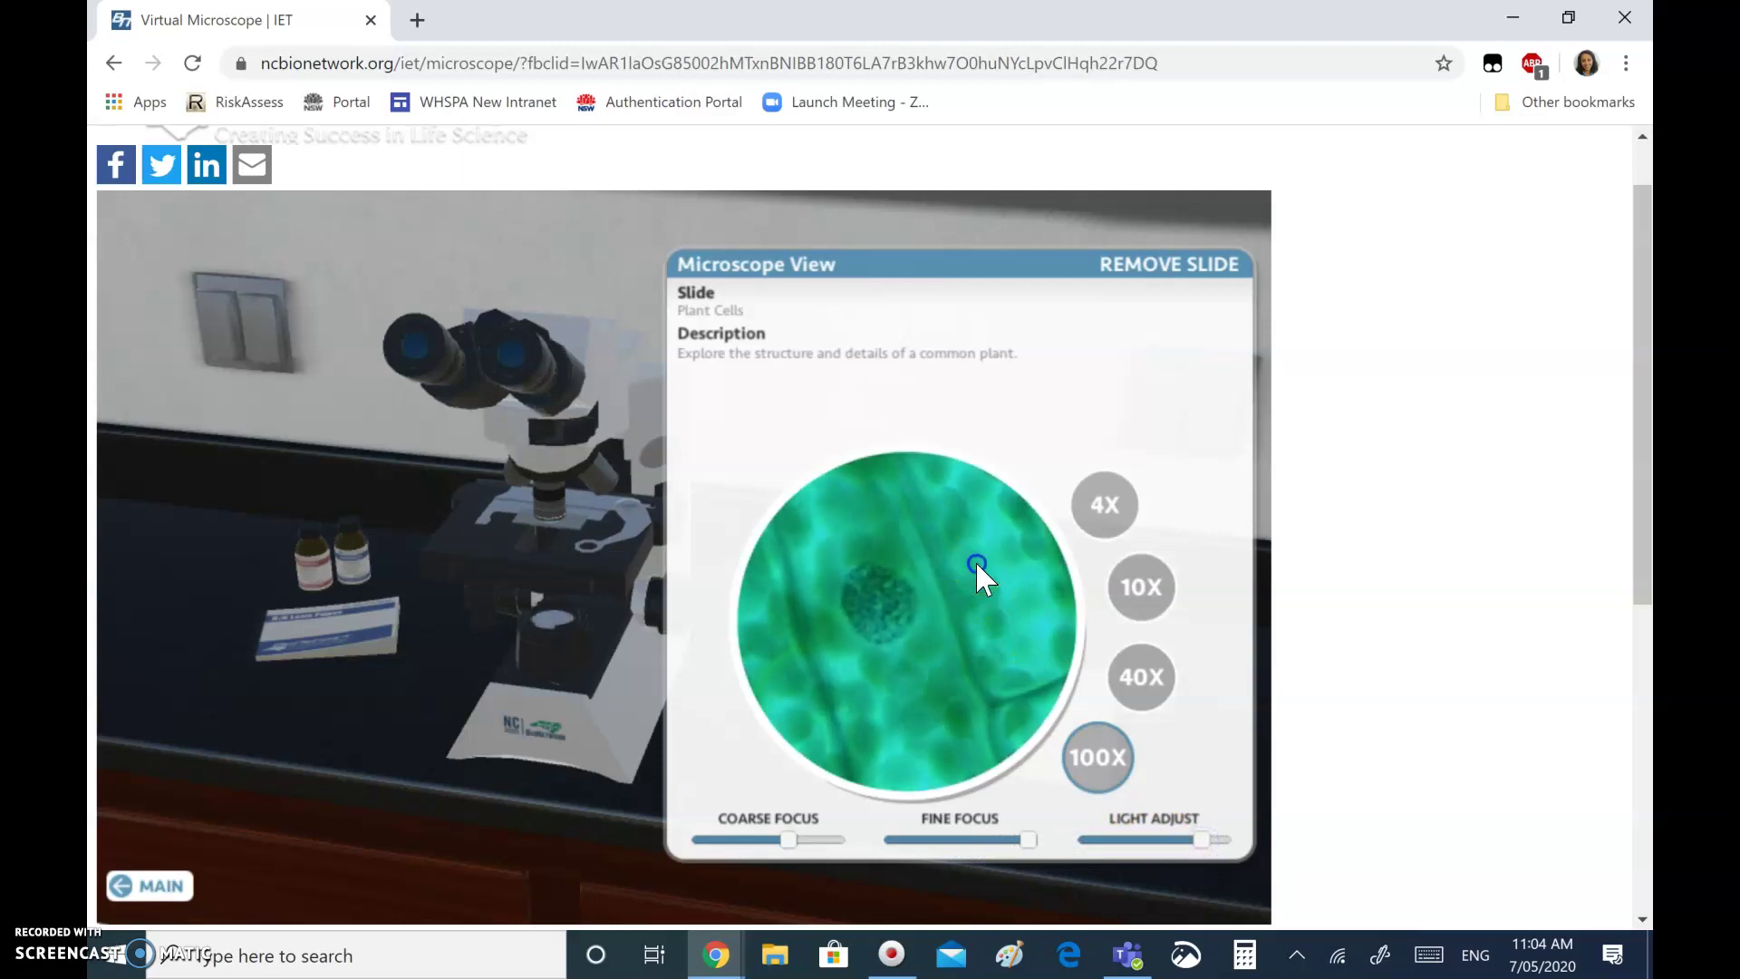
drag(977, 565, 868, 450)
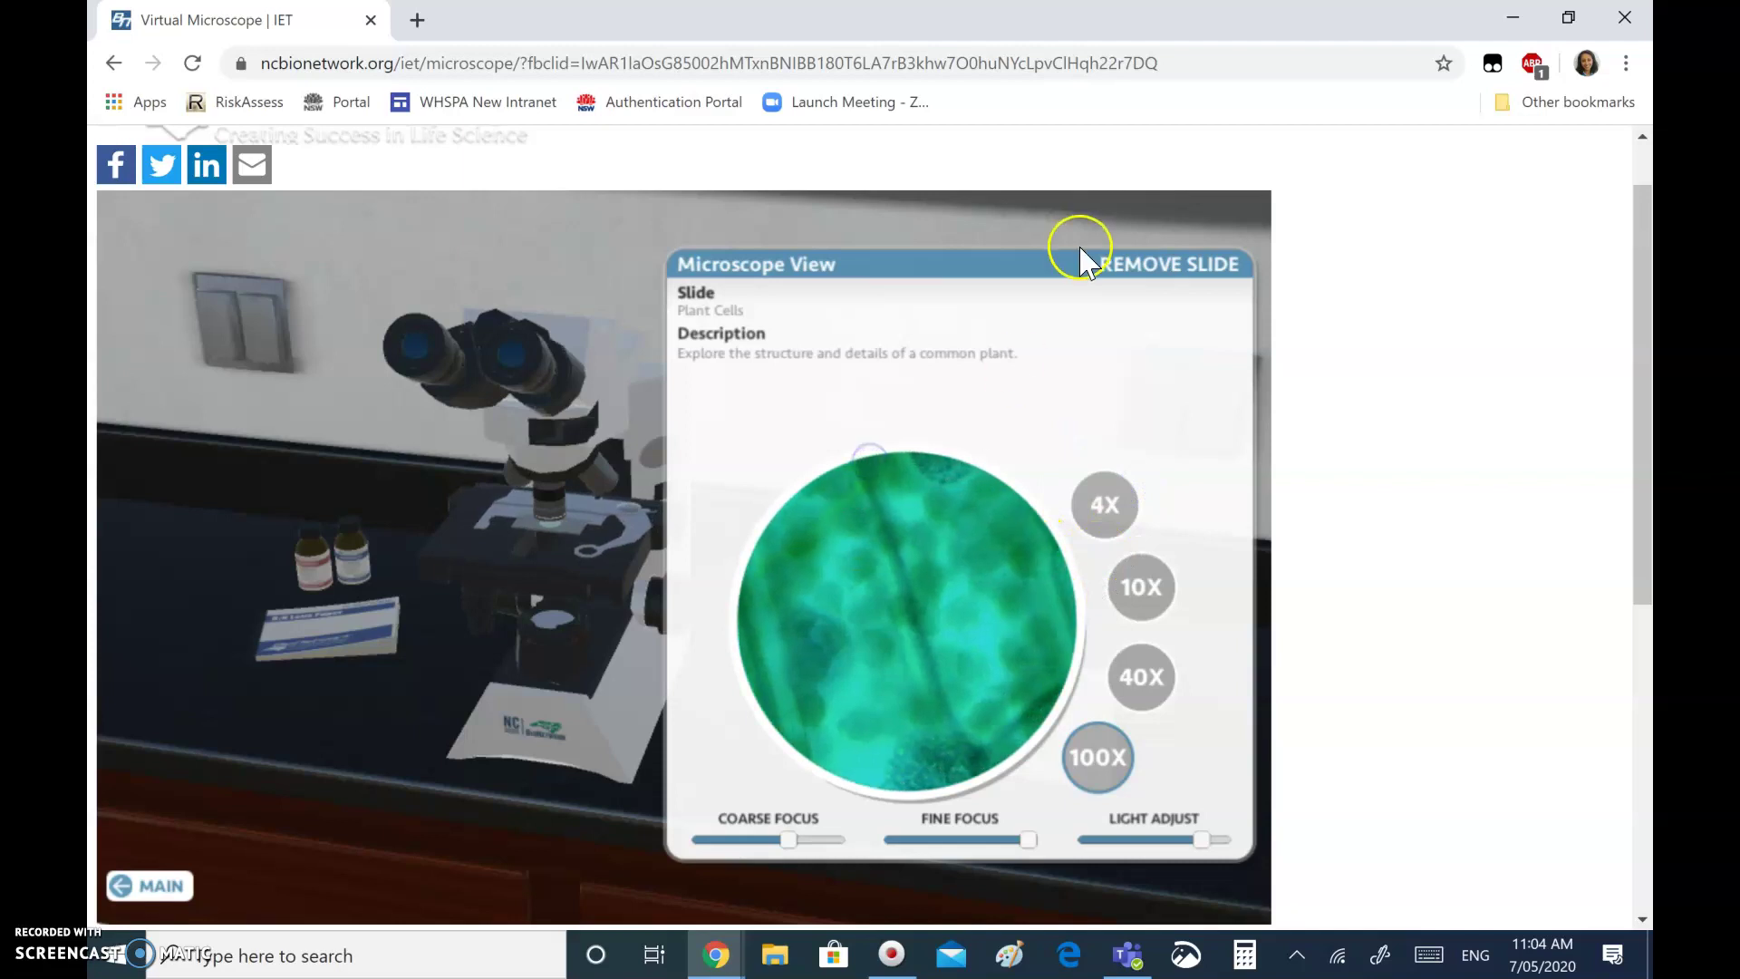
Step: Remove the Plant Cells slide, clean the lens, and load the Human Adipose Tissue slide
click(1174, 264)
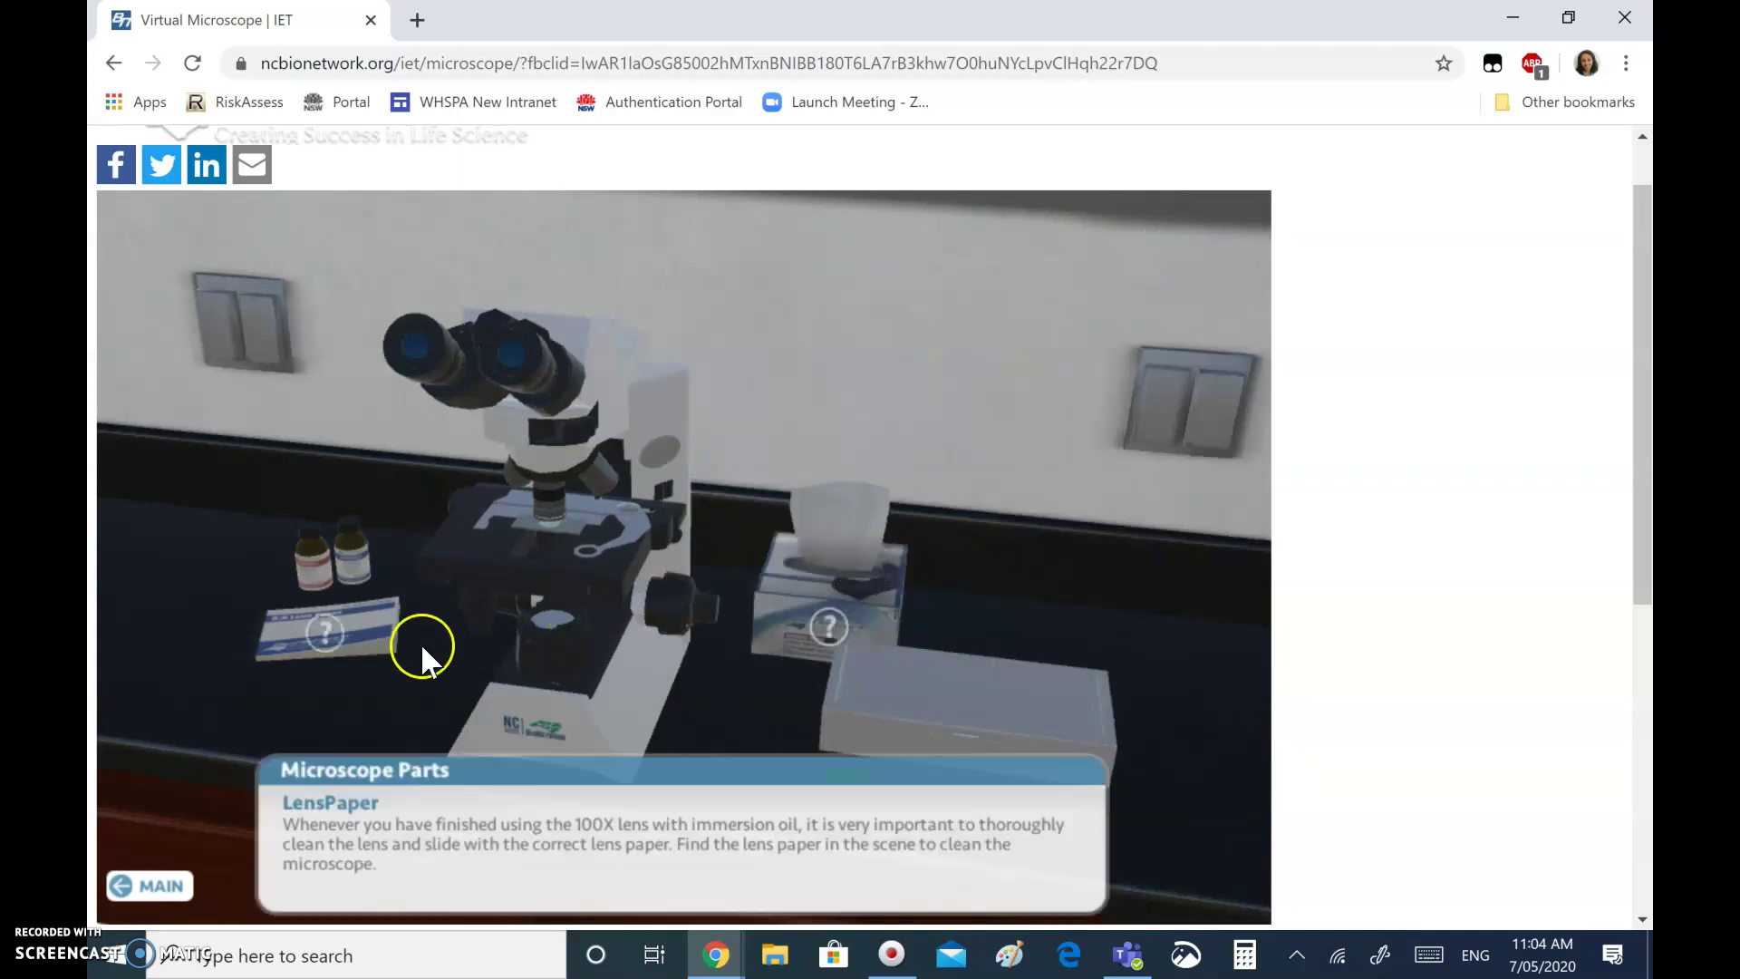
click(328, 624)
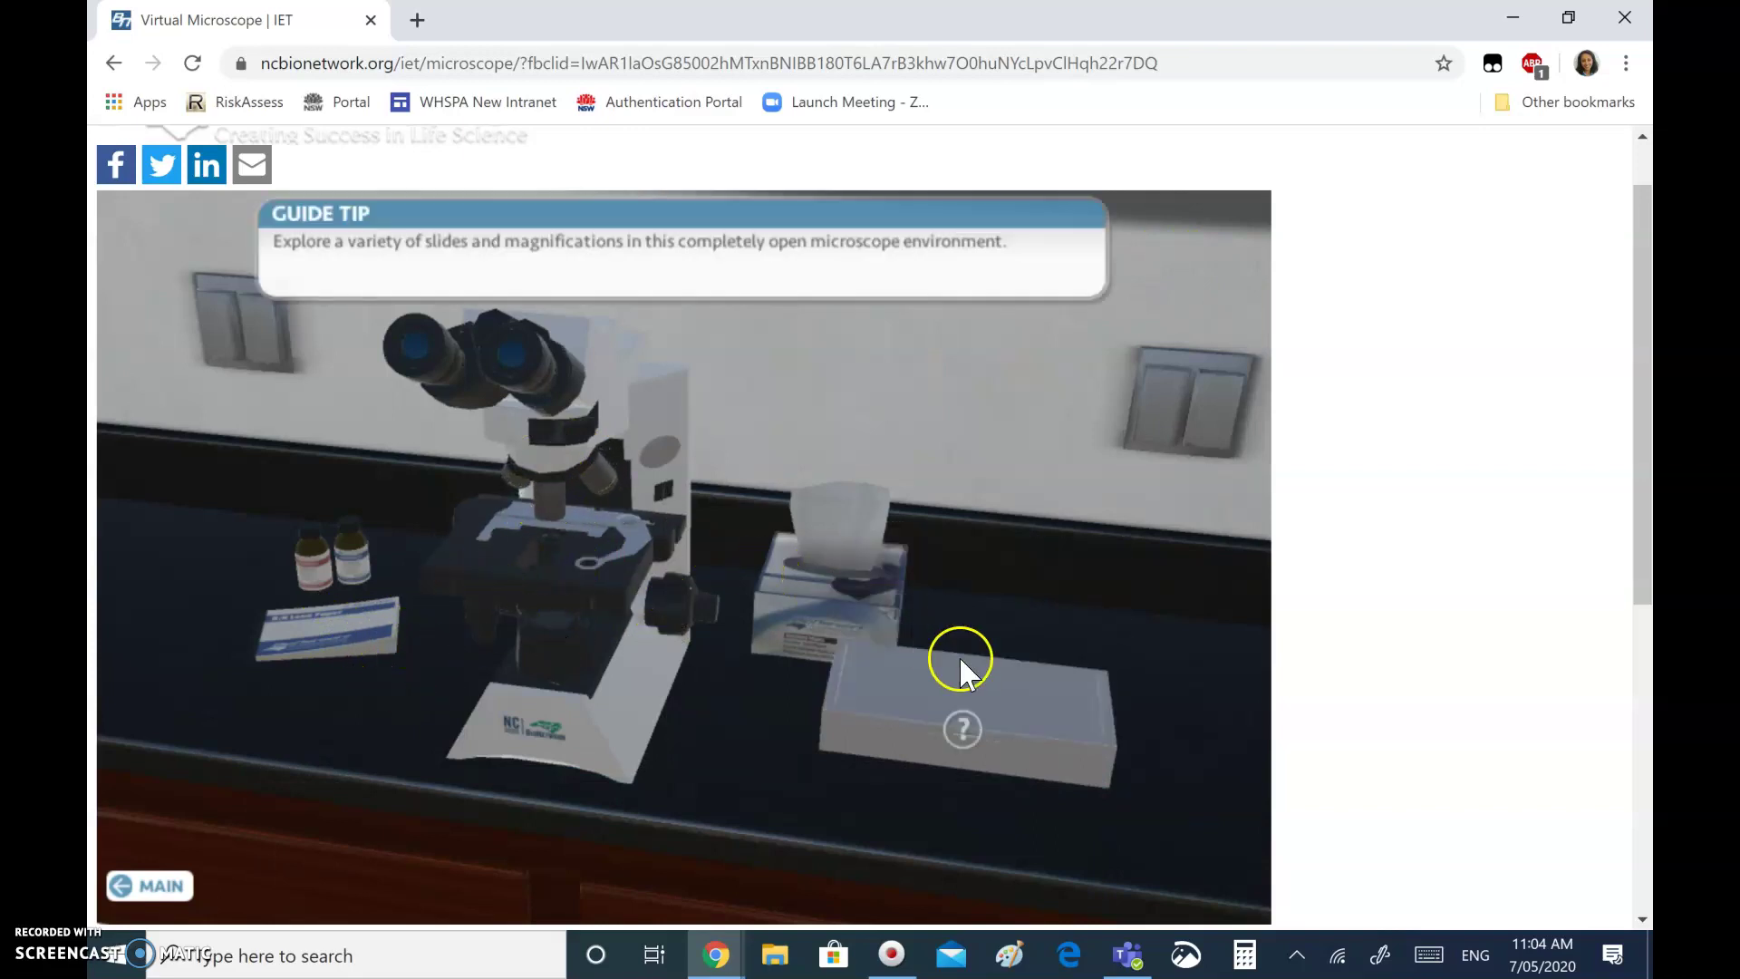
click(959, 722)
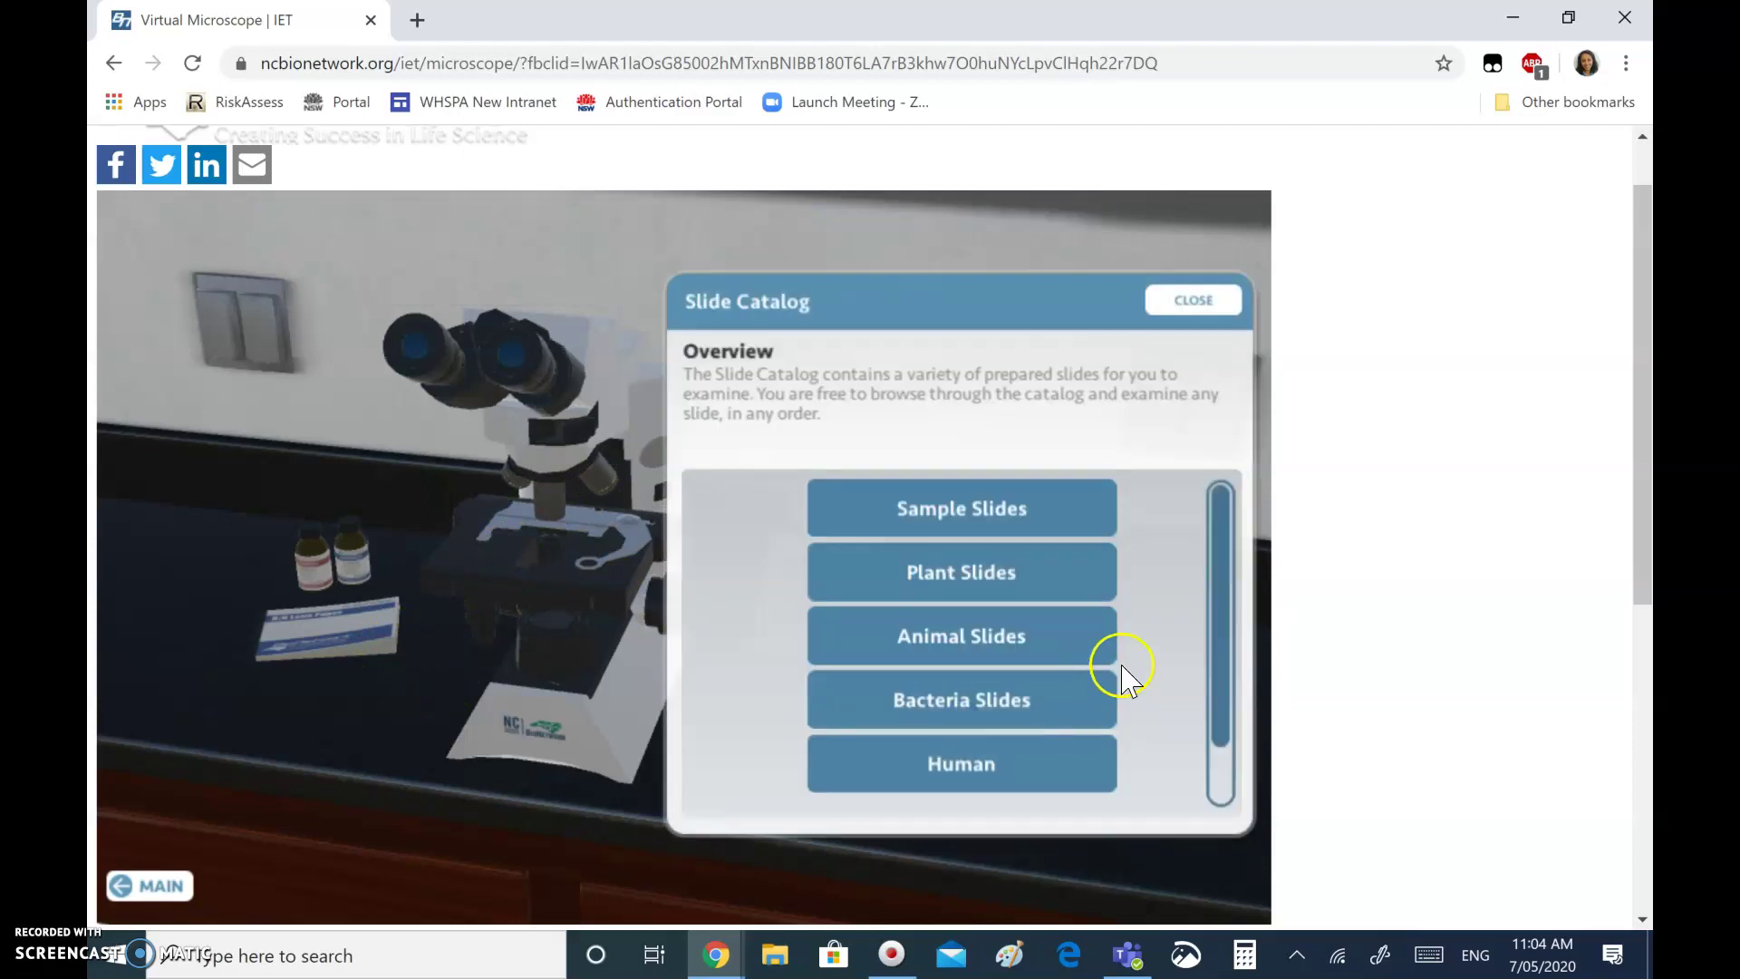
click(952, 780)
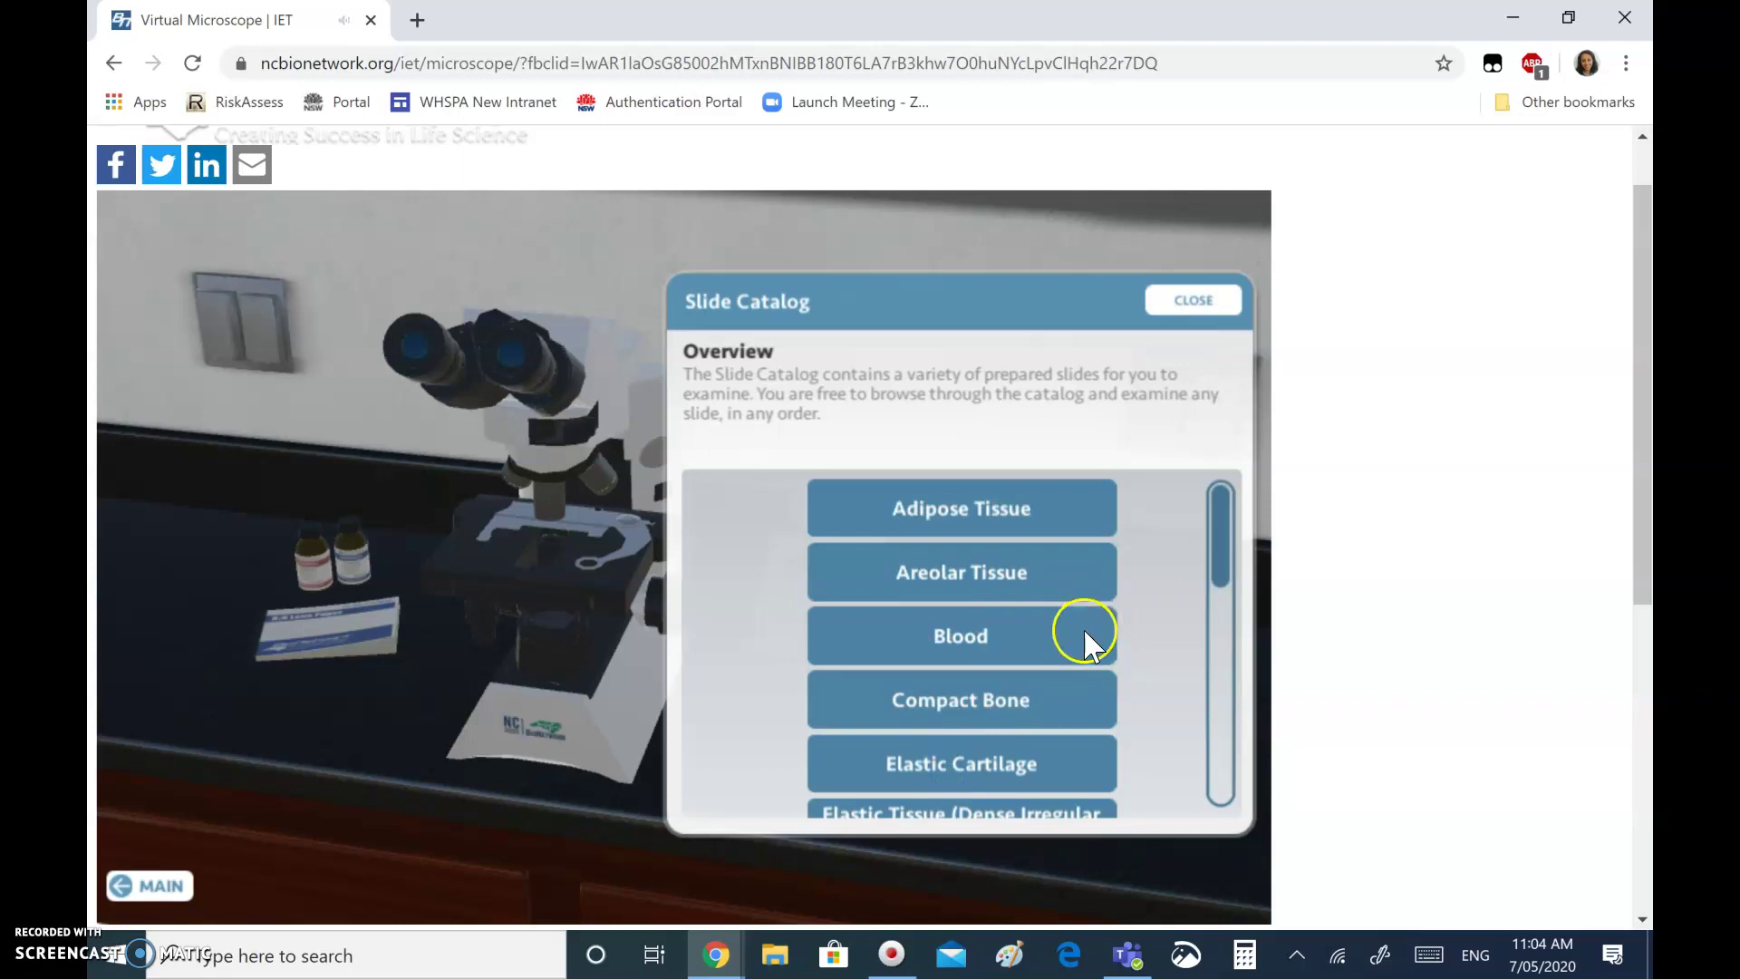
click(1032, 524)
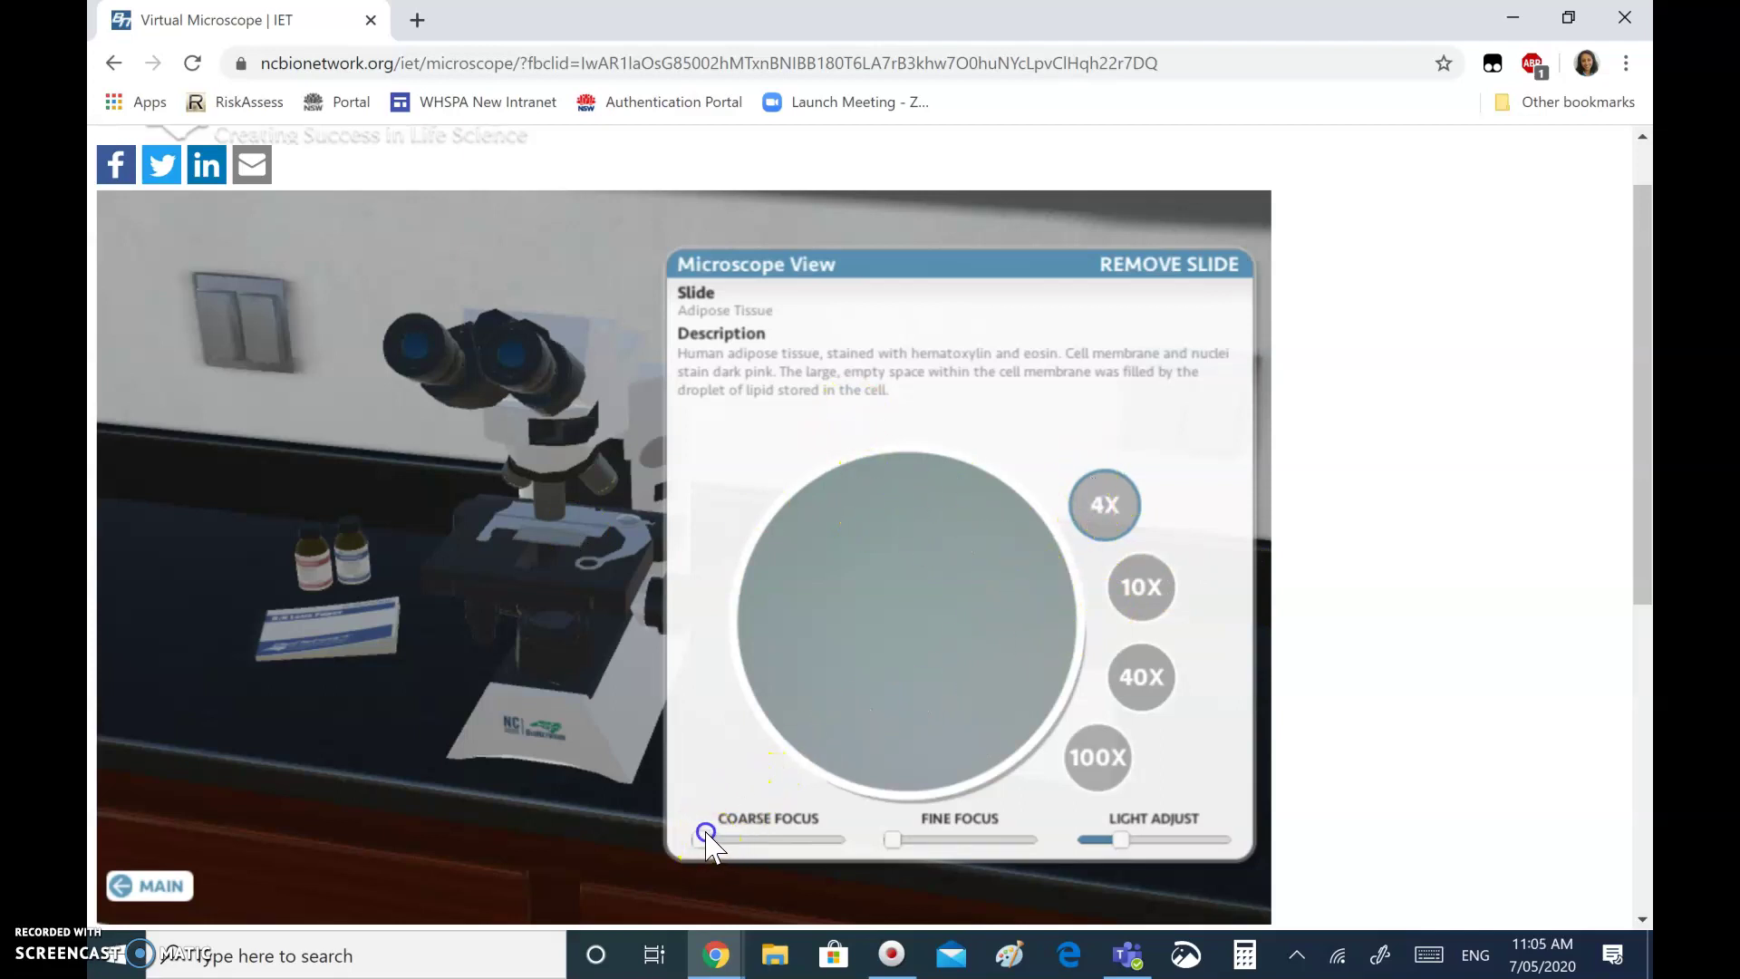
Step: Coarse-focus the adipose tissue, then view it at 10X, brightened and fine-focused
drag(709, 829, 772, 832)
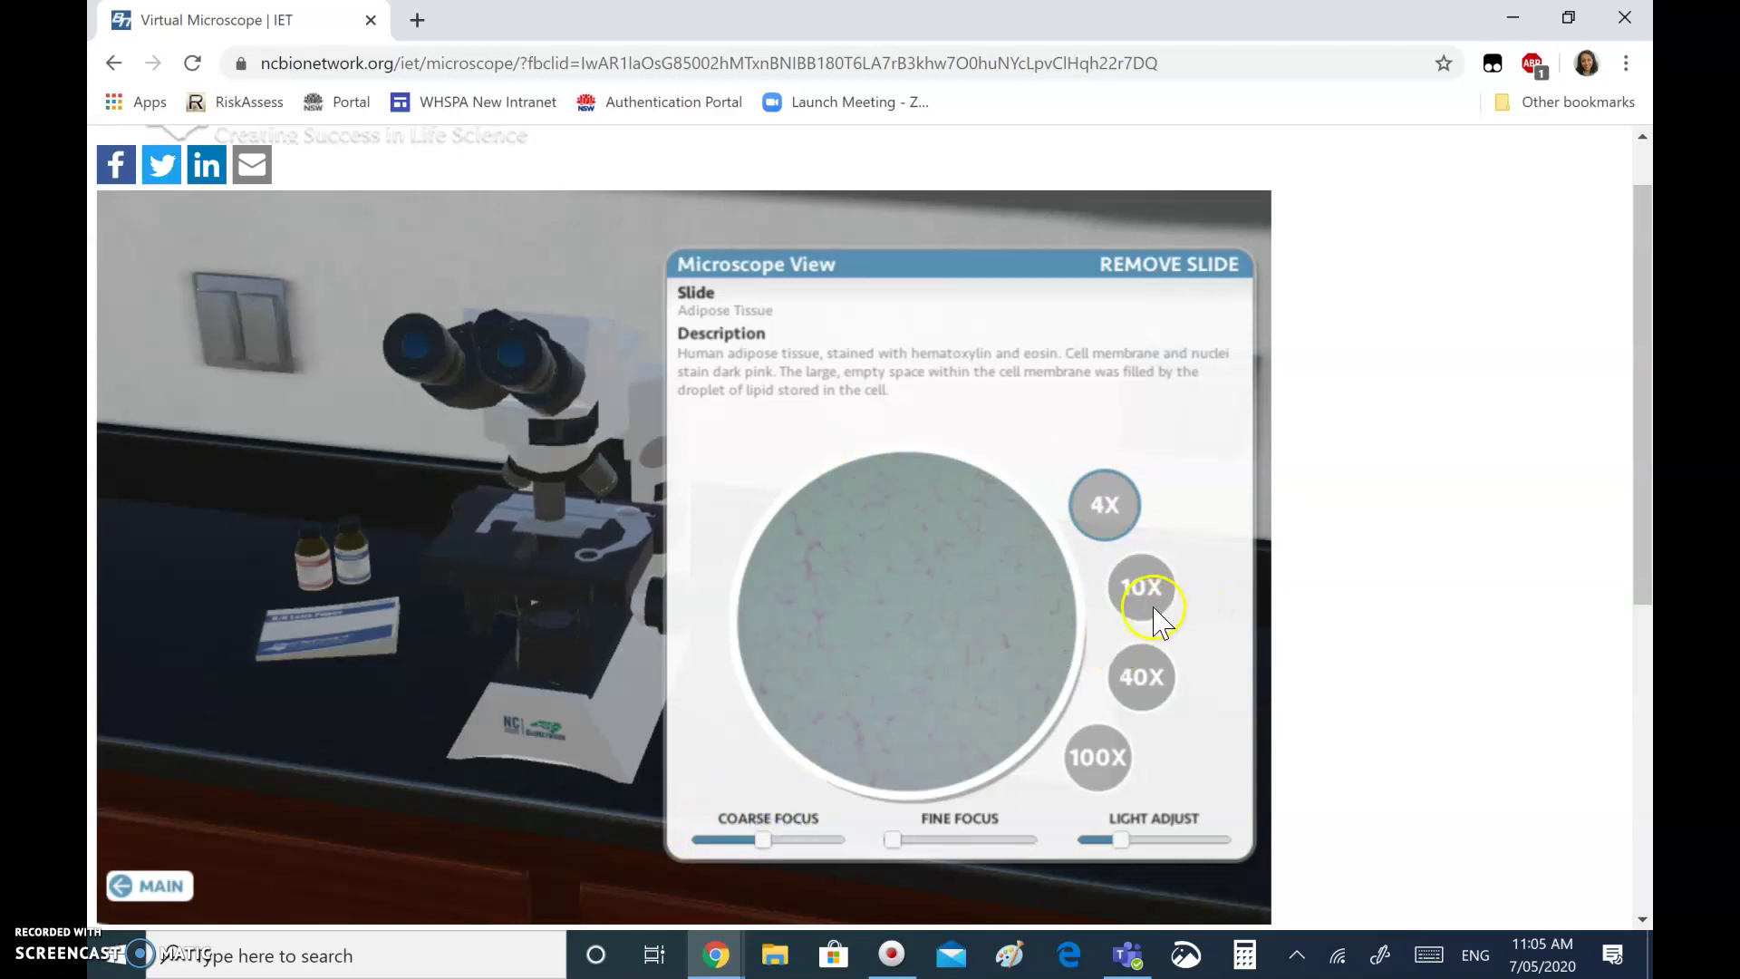
click(1135, 591)
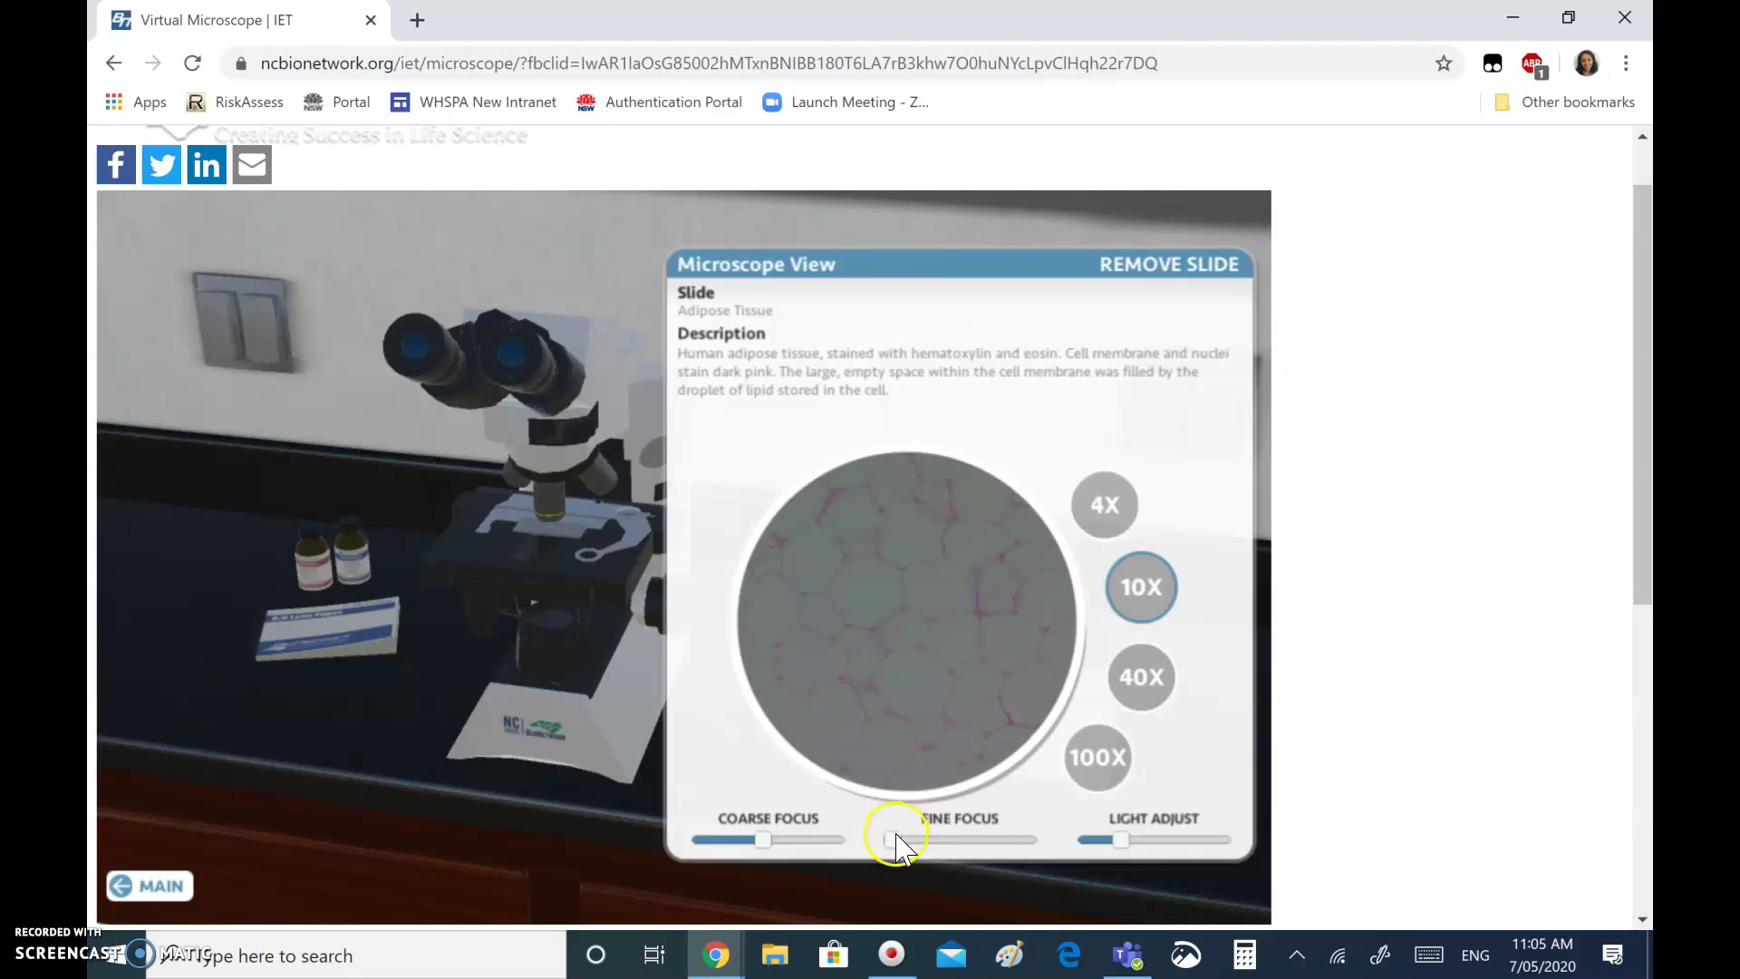
mouse_move(1120, 841)
mouse_down()
mouse_move(1158, 843)
mouse_move(1136, 843)
mouse_up()
drag(892, 844, 1017, 831)
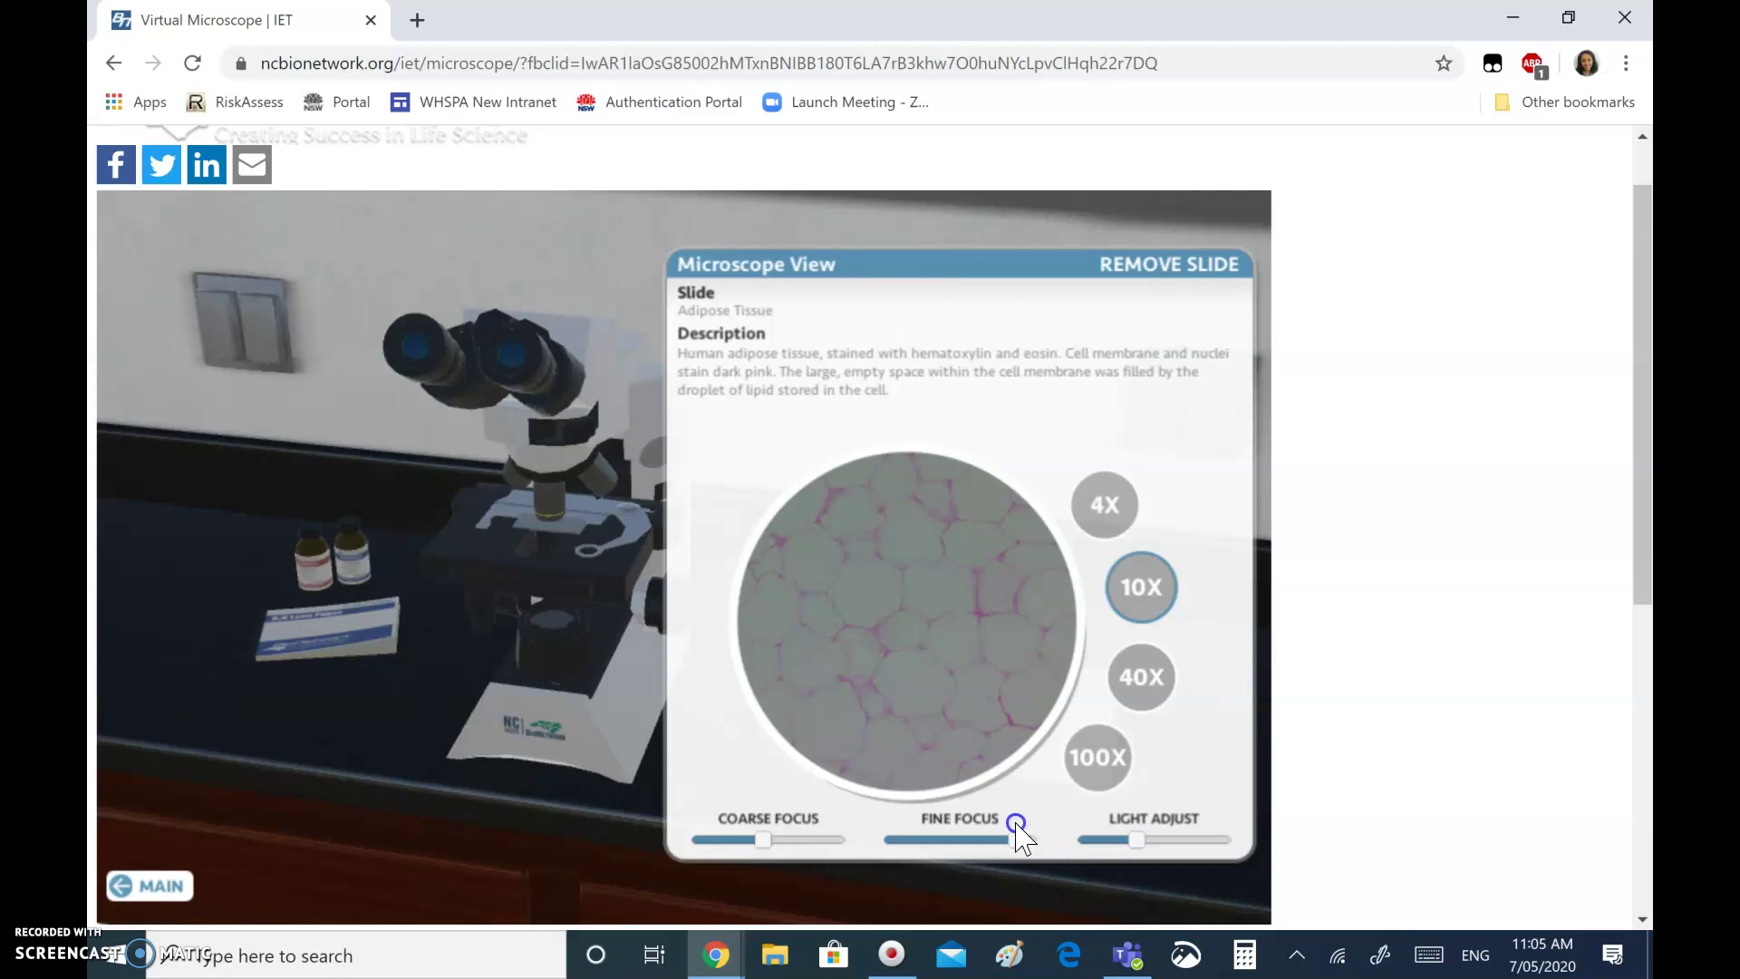
Step: Switch the adipose tissue to 40X, raising the light slightly and refining fine focus
click(1135, 689)
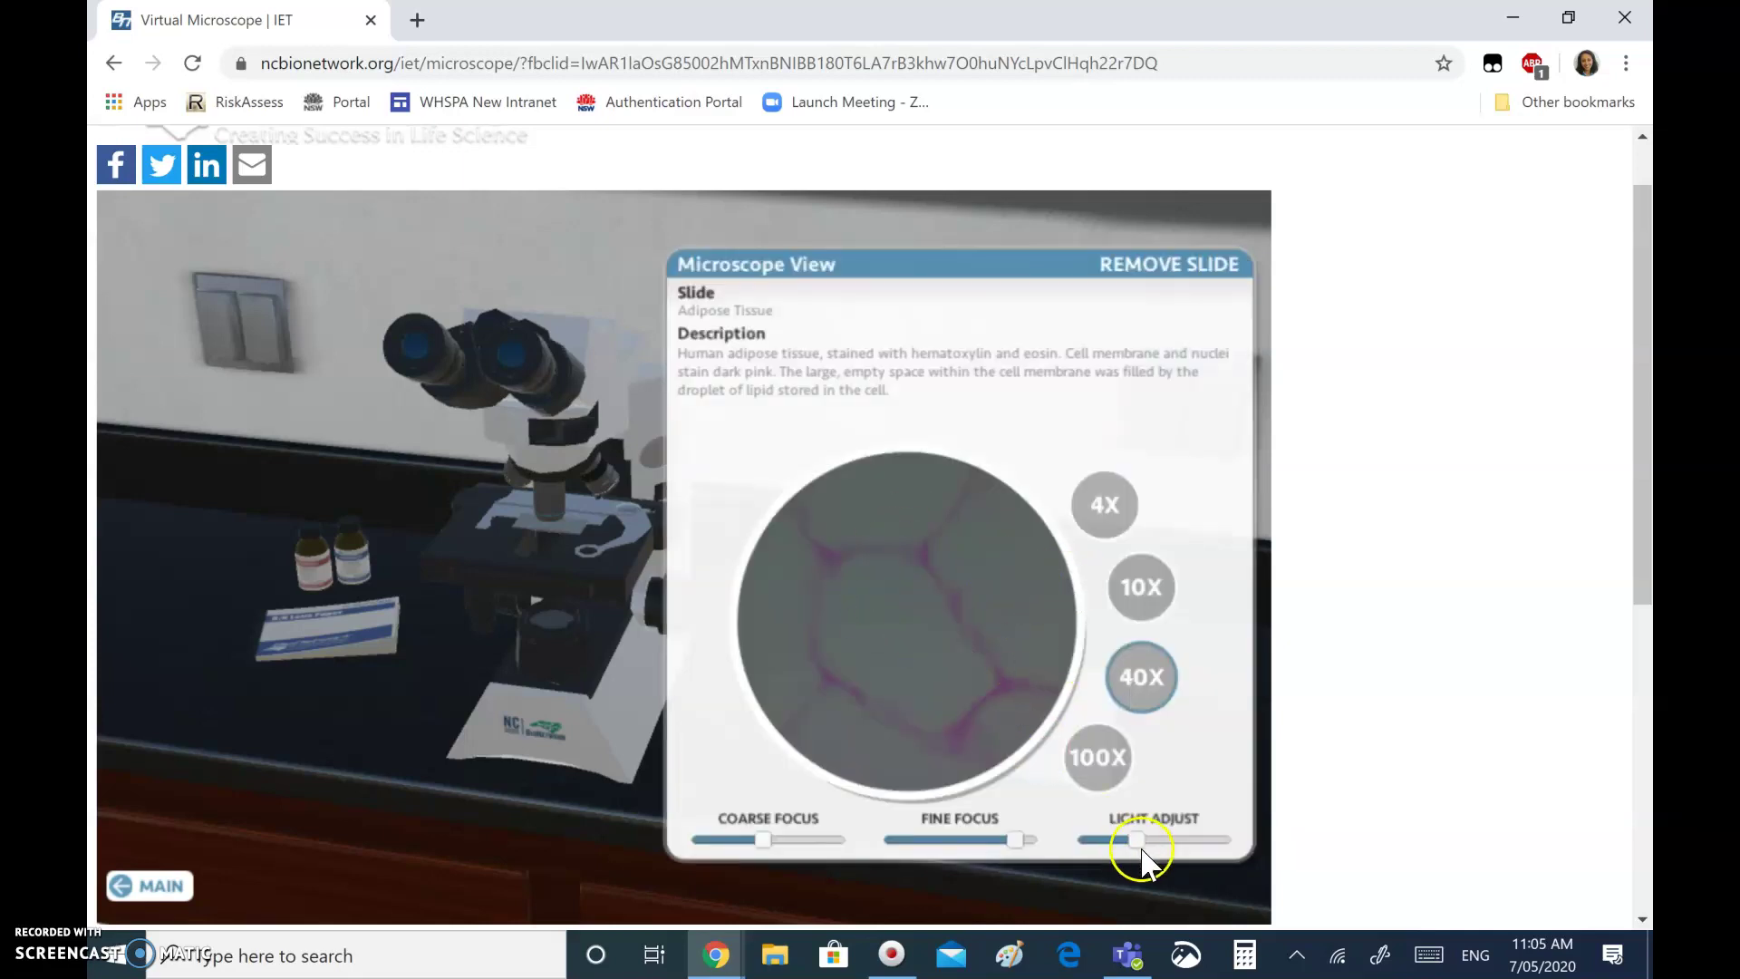
drag(1143, 864, 1181, 834)
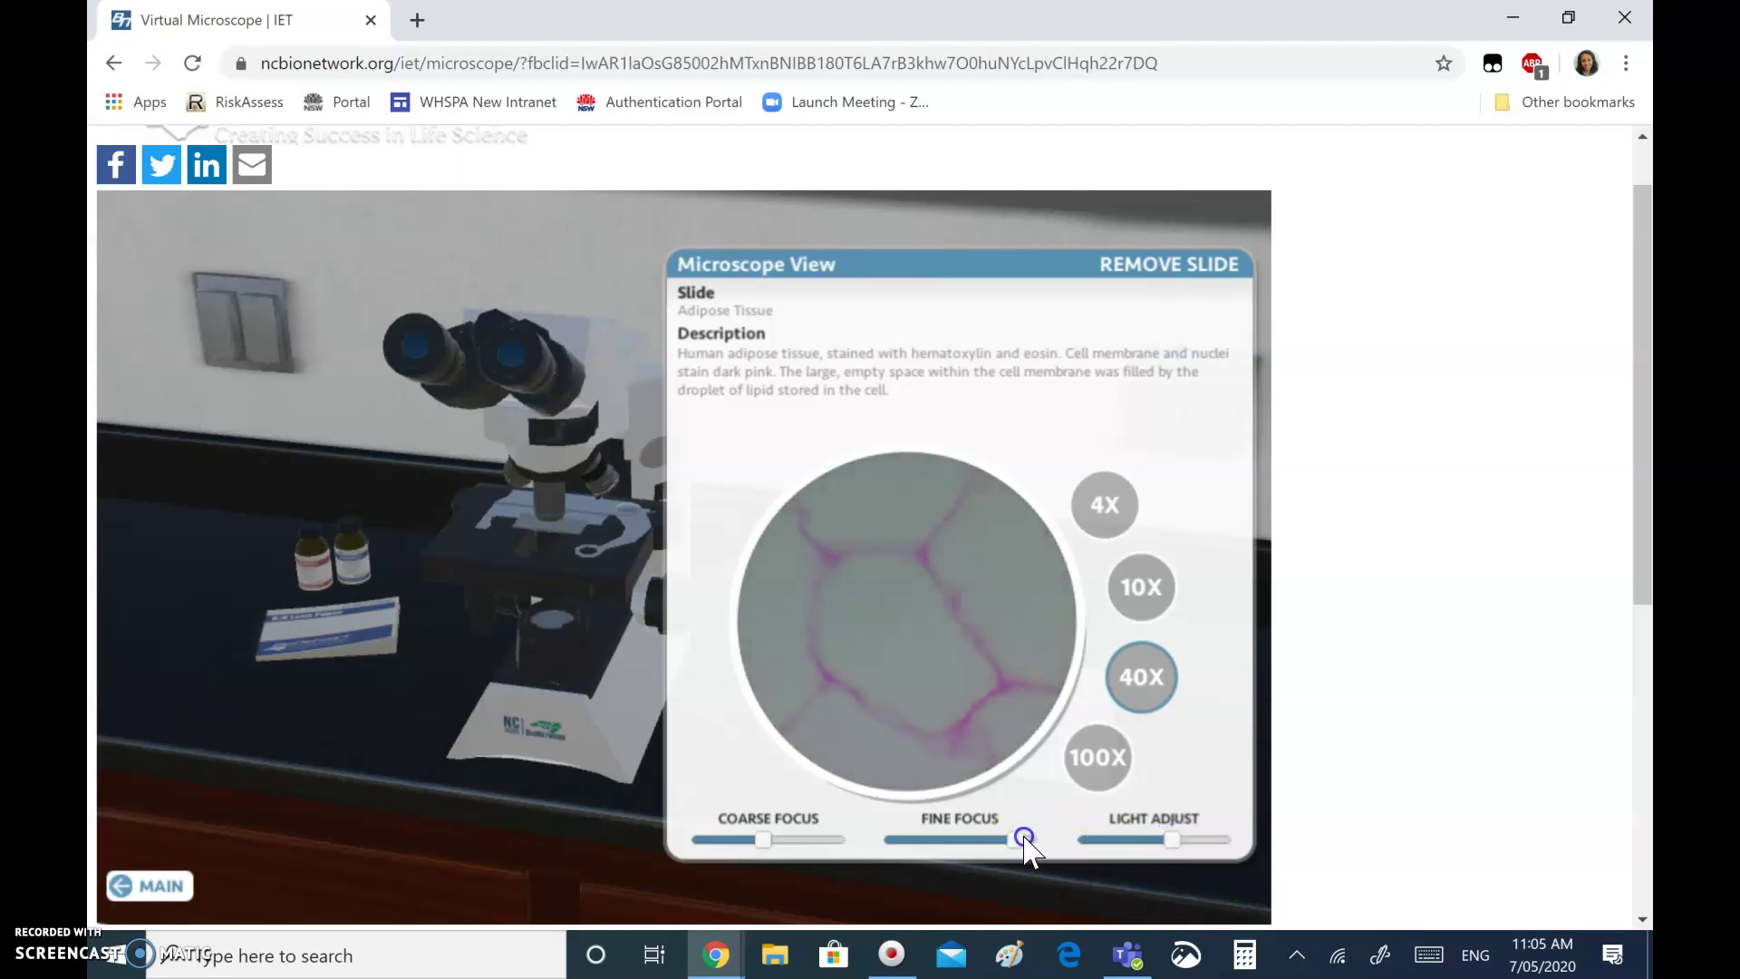
drag(1025, 841, 1034, 841)
Step: View adipose tissue at 100X under immersion oil, panning to a pink membrane, then return to 40X and clean lens
click(1101, 776)
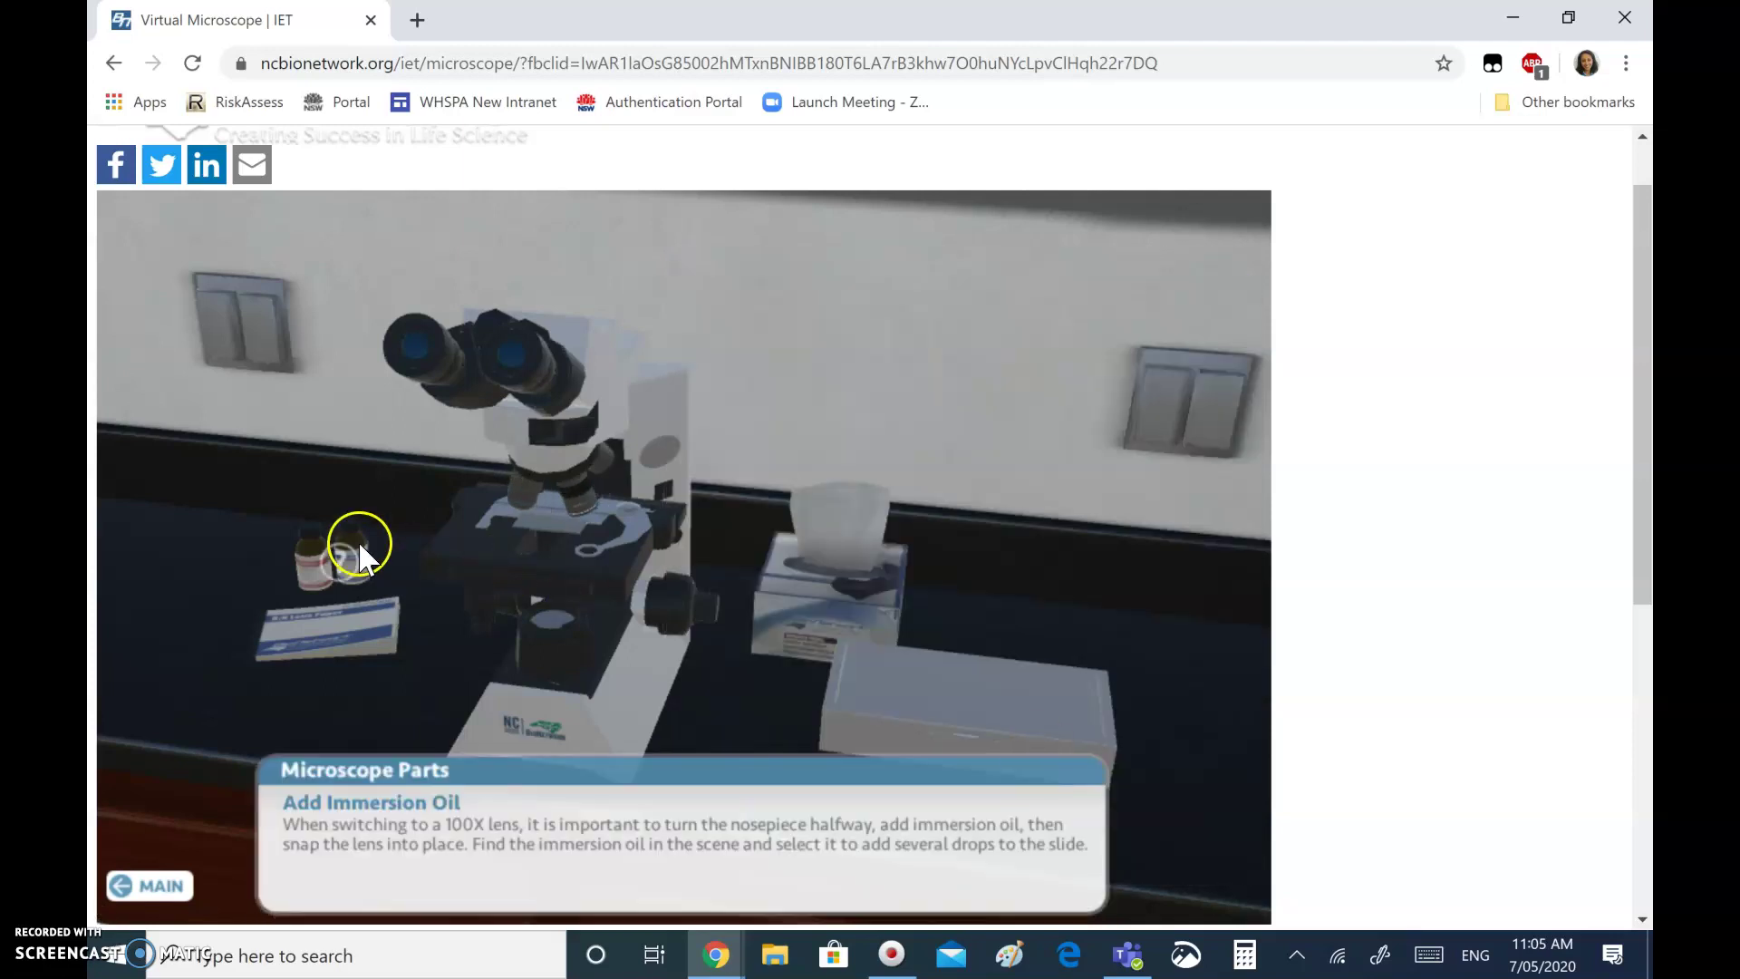
click(337, 560)
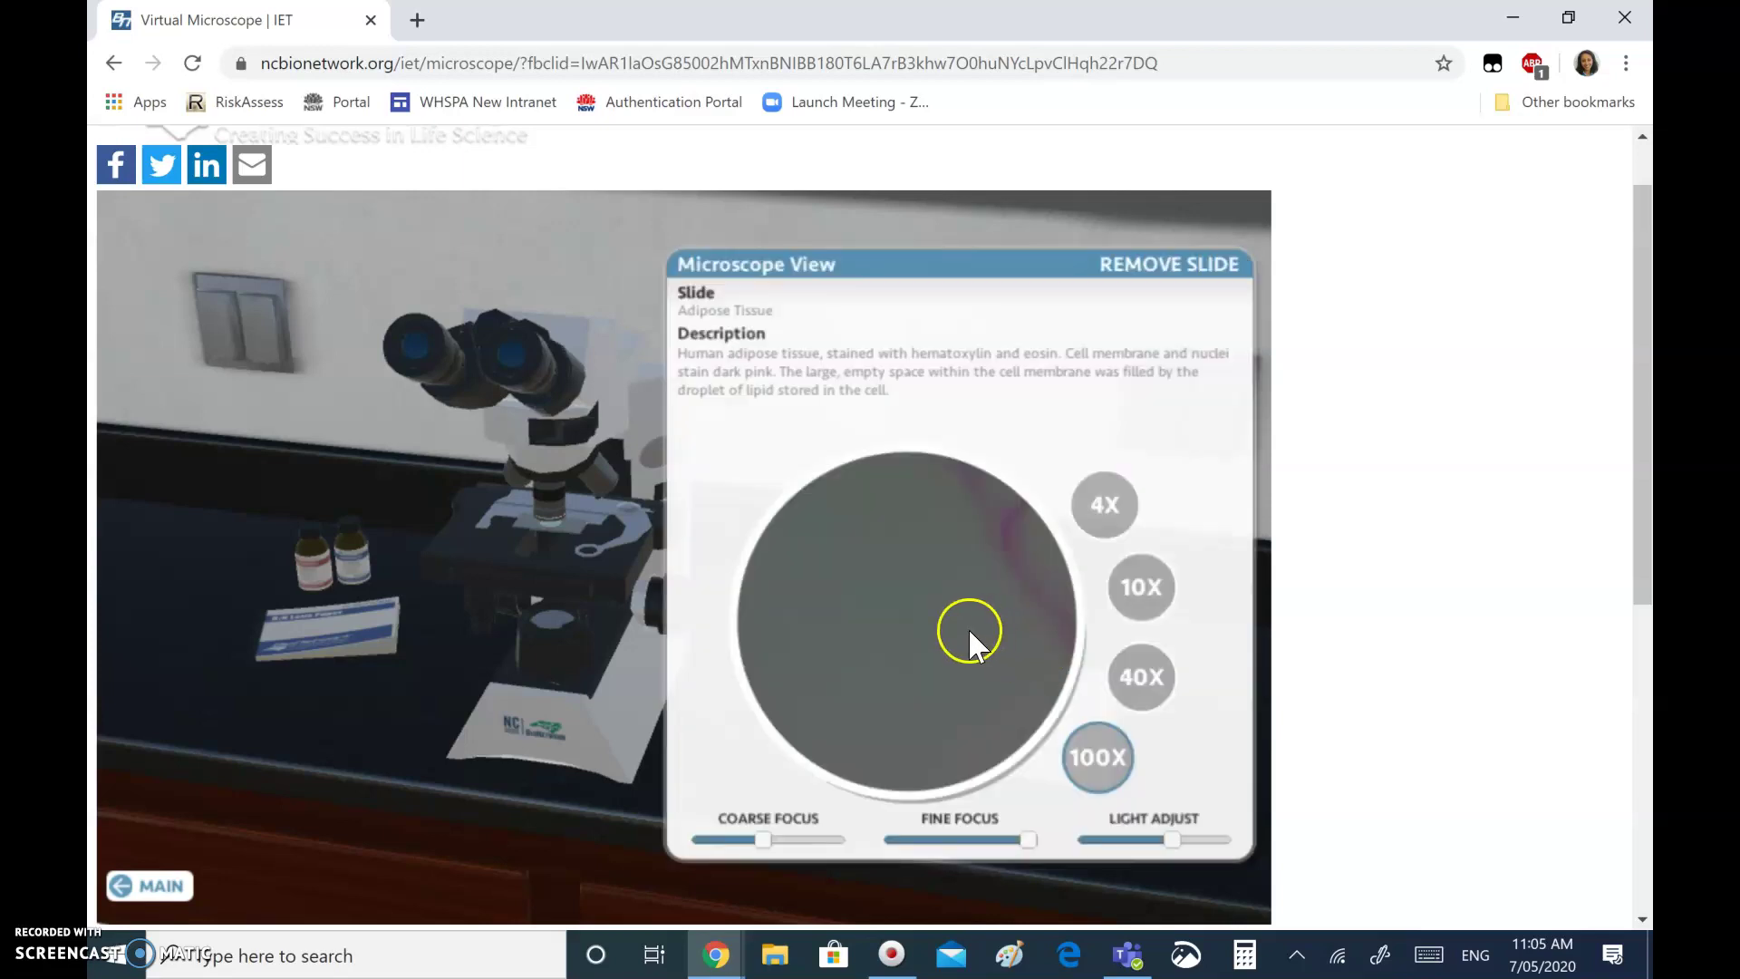
drag(968, 627, 810, 711)
drag(904, 680, 842, 714)
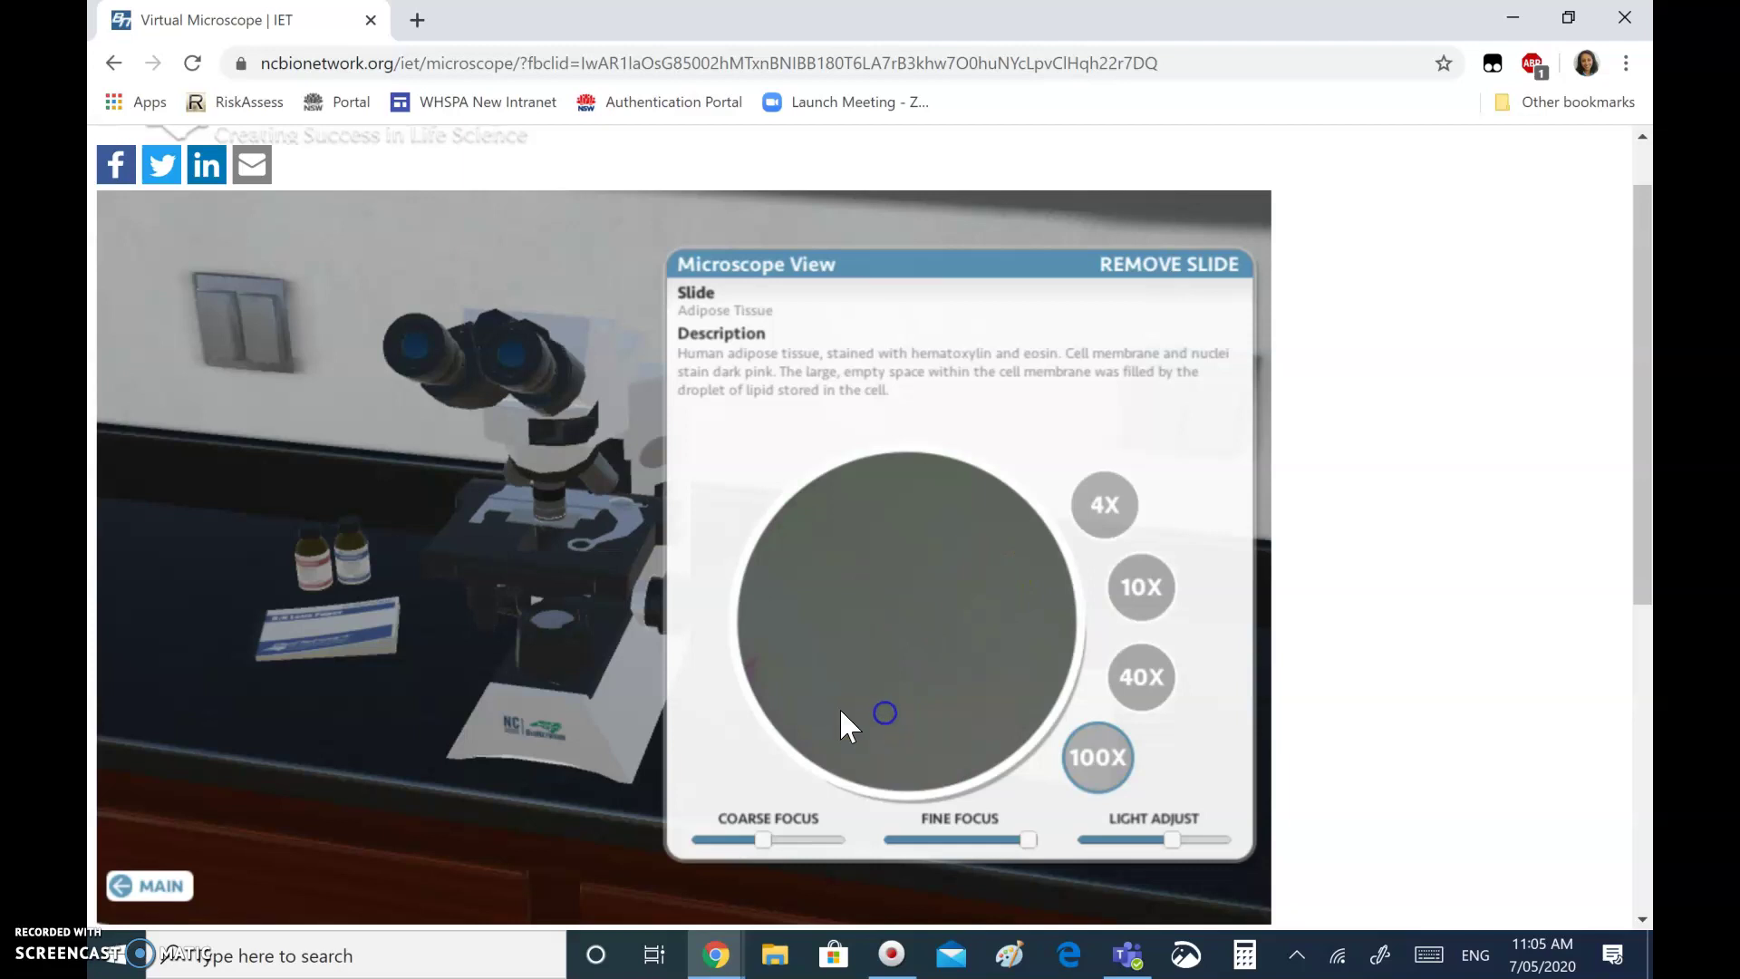
drag(814, 569, 899, 477)
click(1154, 680)
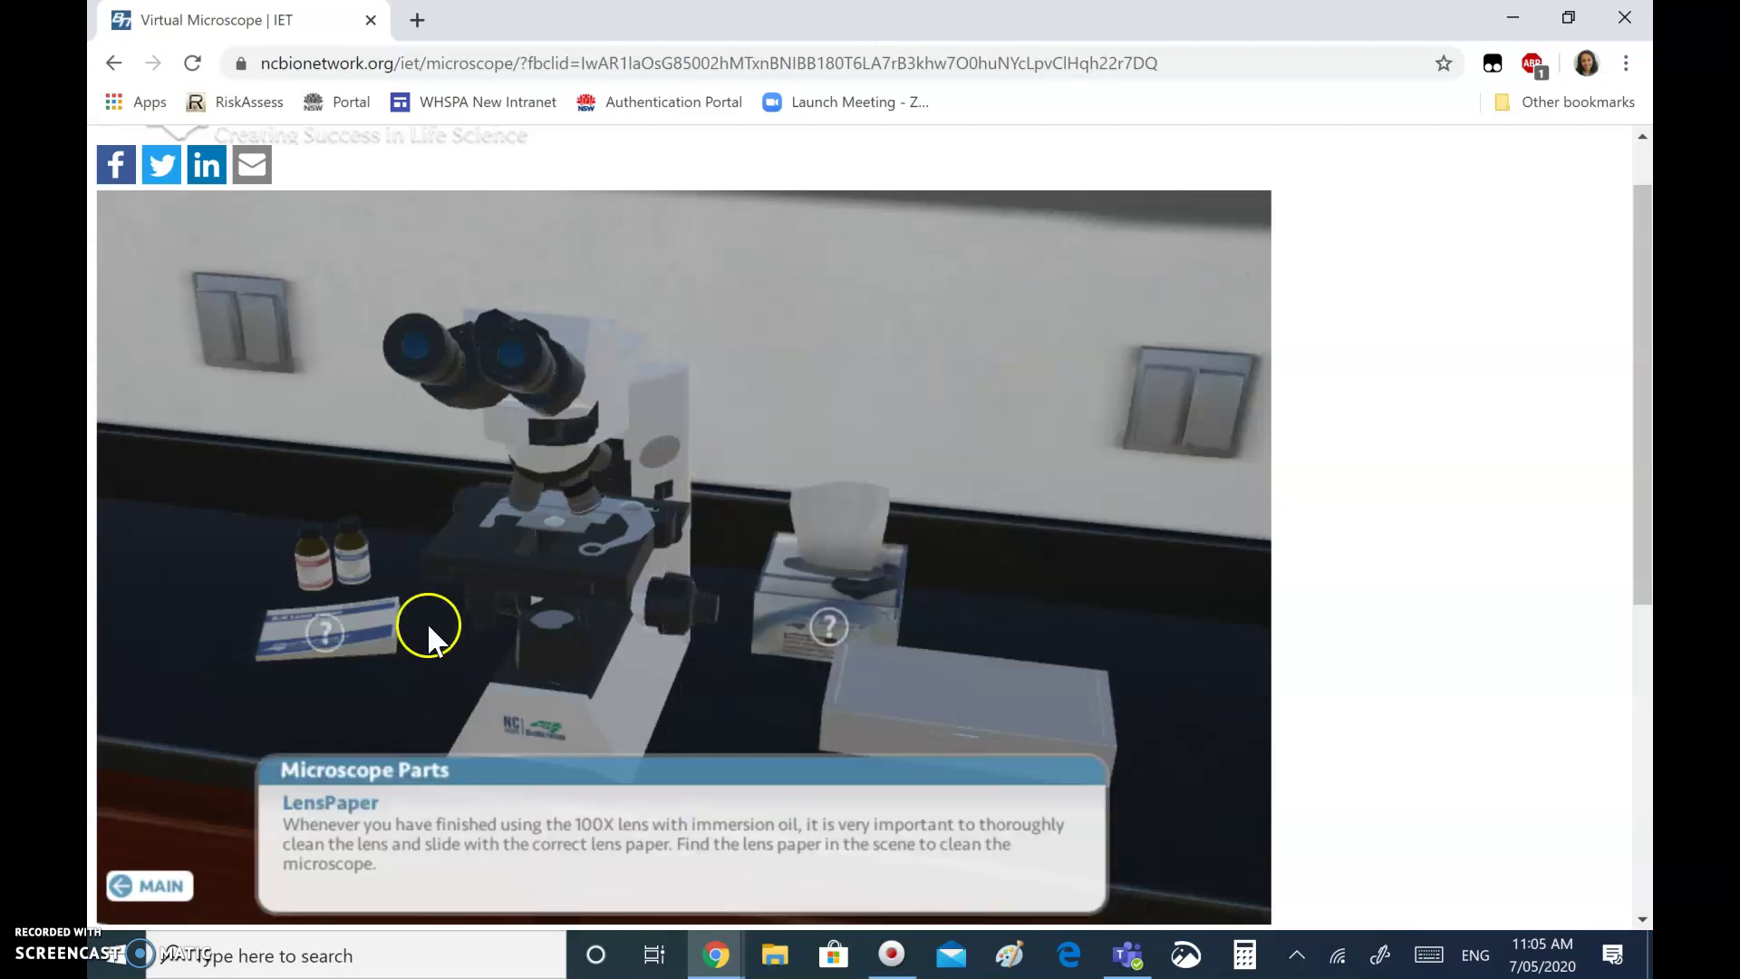
click(339, 633)
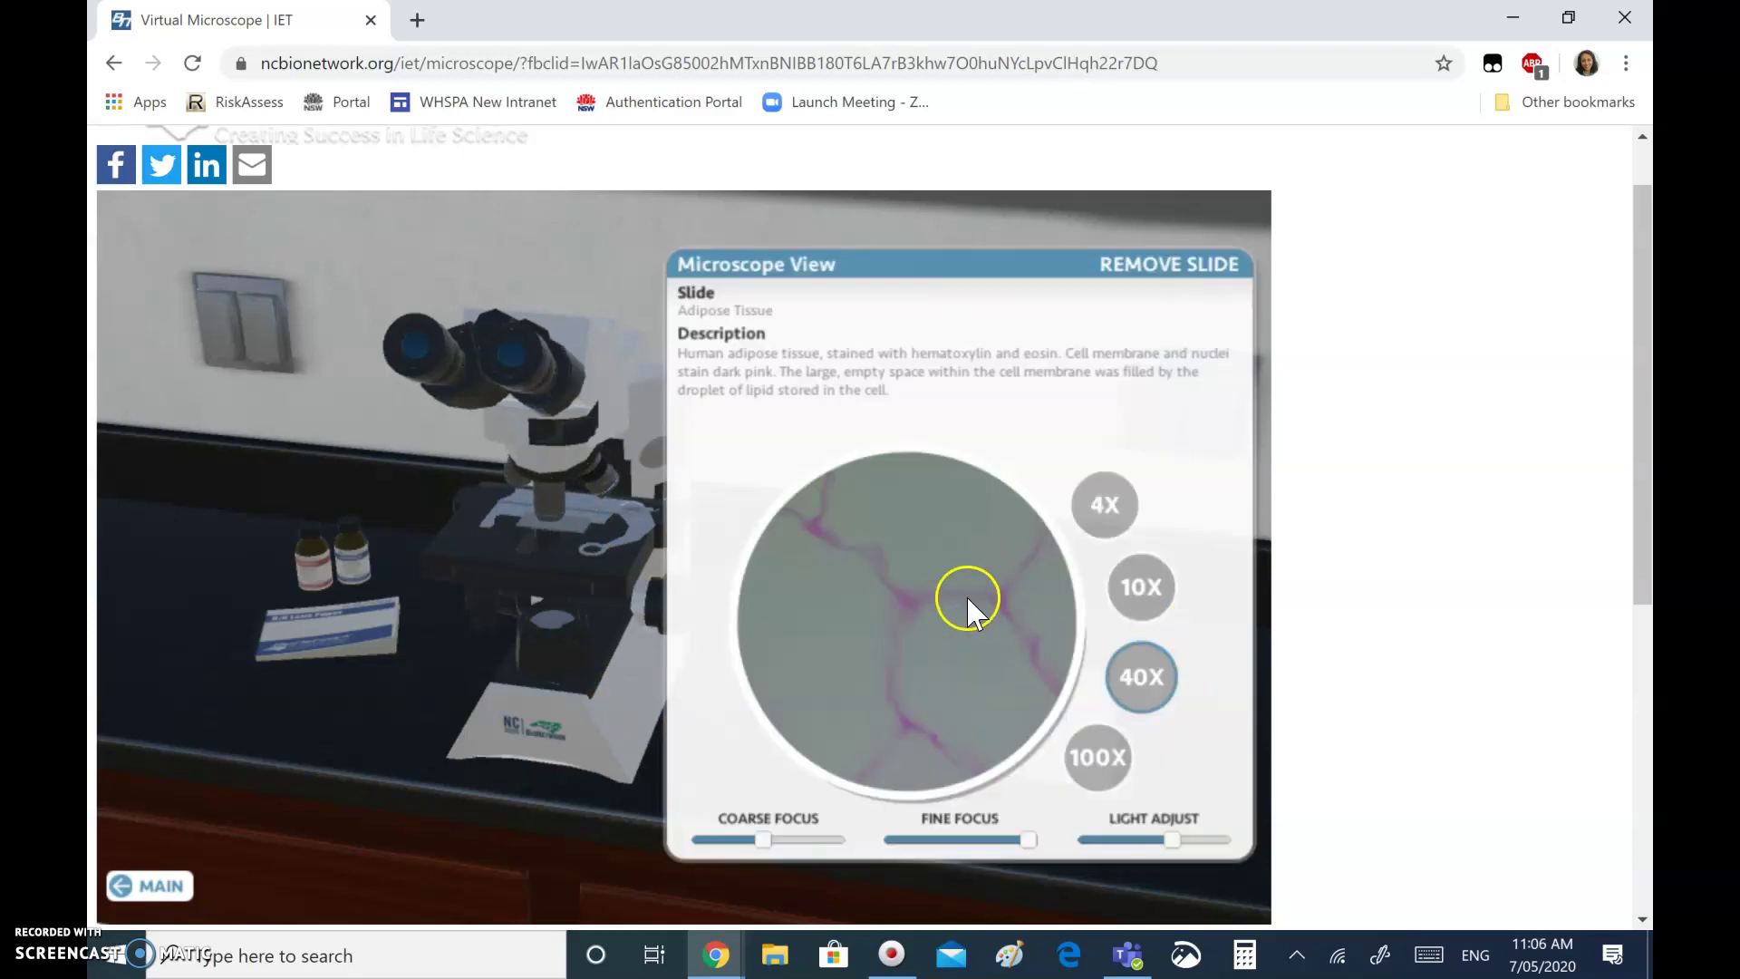
Step: Pan across the adipose tissue at 40X to survey several groups of polygonal fat cells
drag(965, 597, 853, 507)
drag(957, 517, 918, 422)
drag(971, 583, 762, 399)
drag(731, 548, 1134, 573)
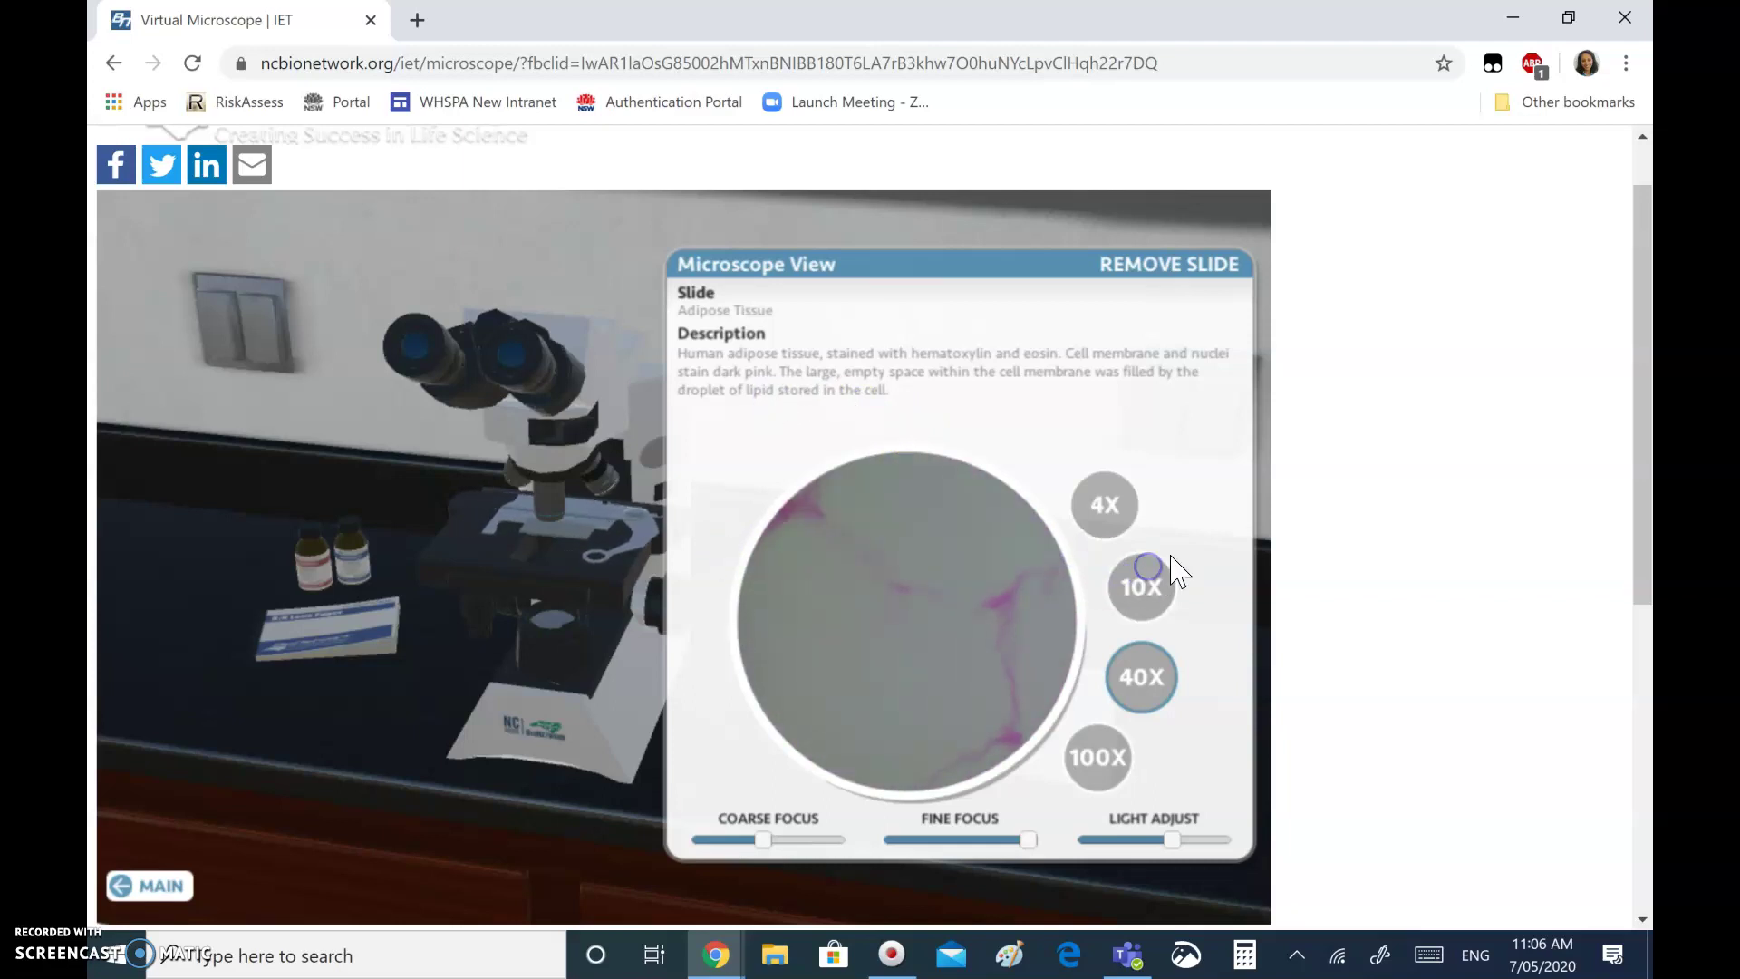
drag(983, 672, 682, 724)
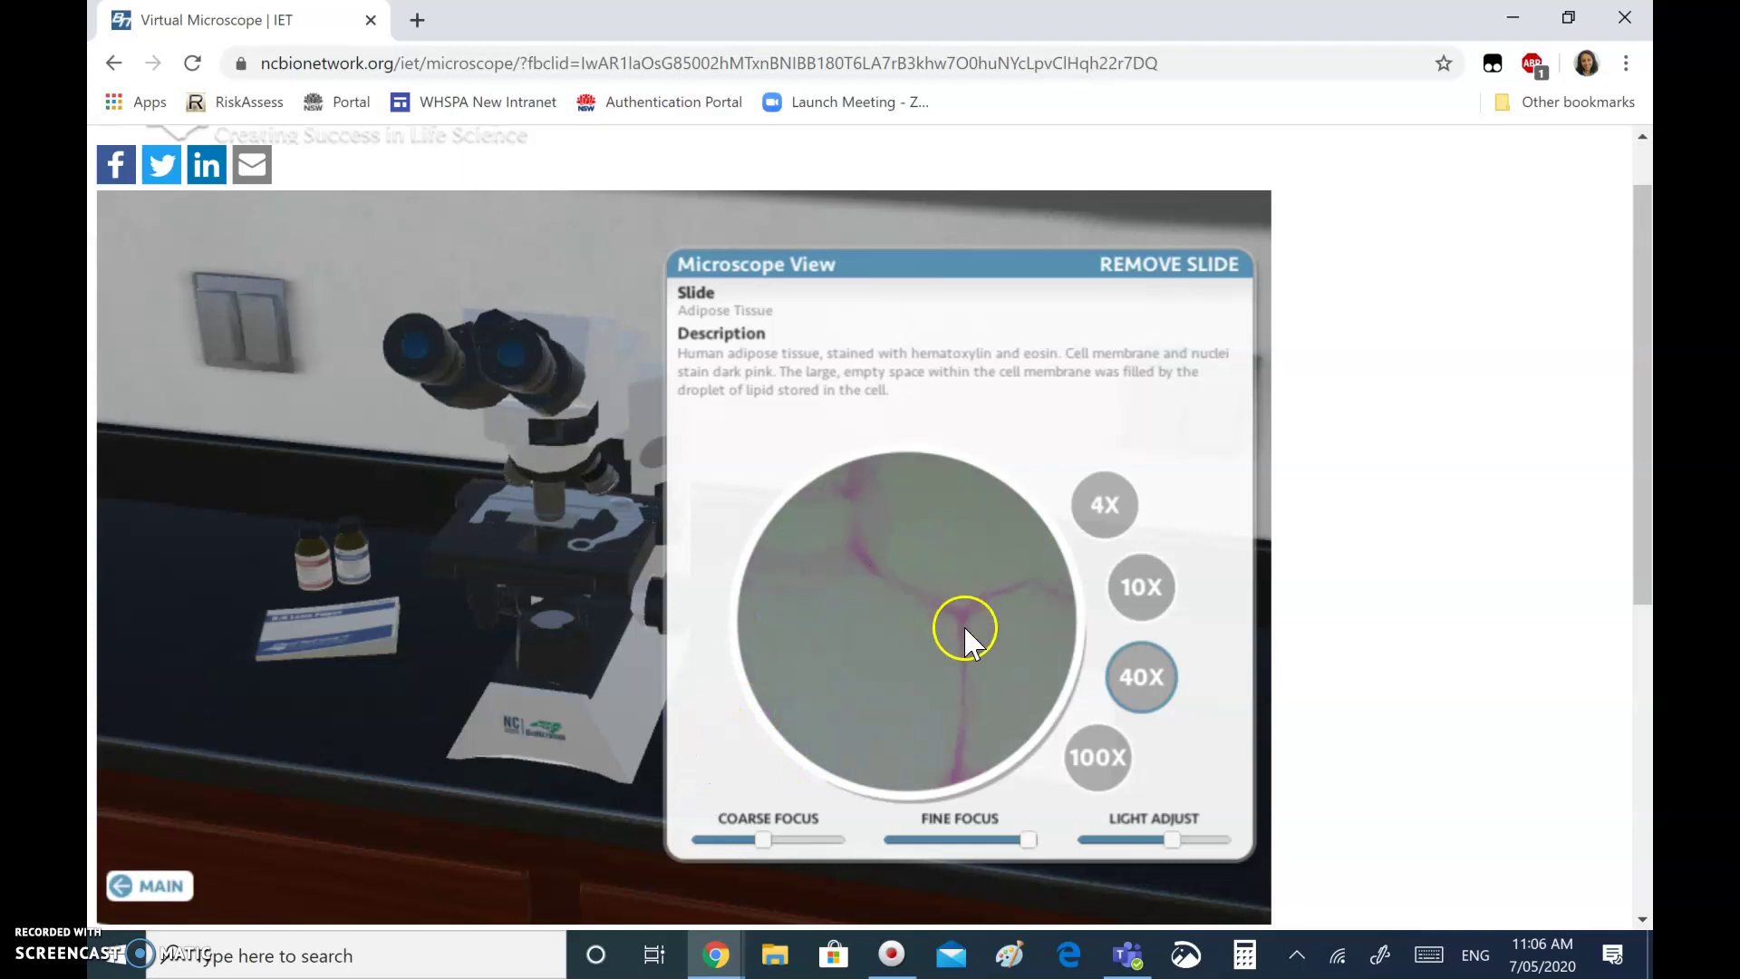
click(942, 529)
drag(881, 667, 905, 614)
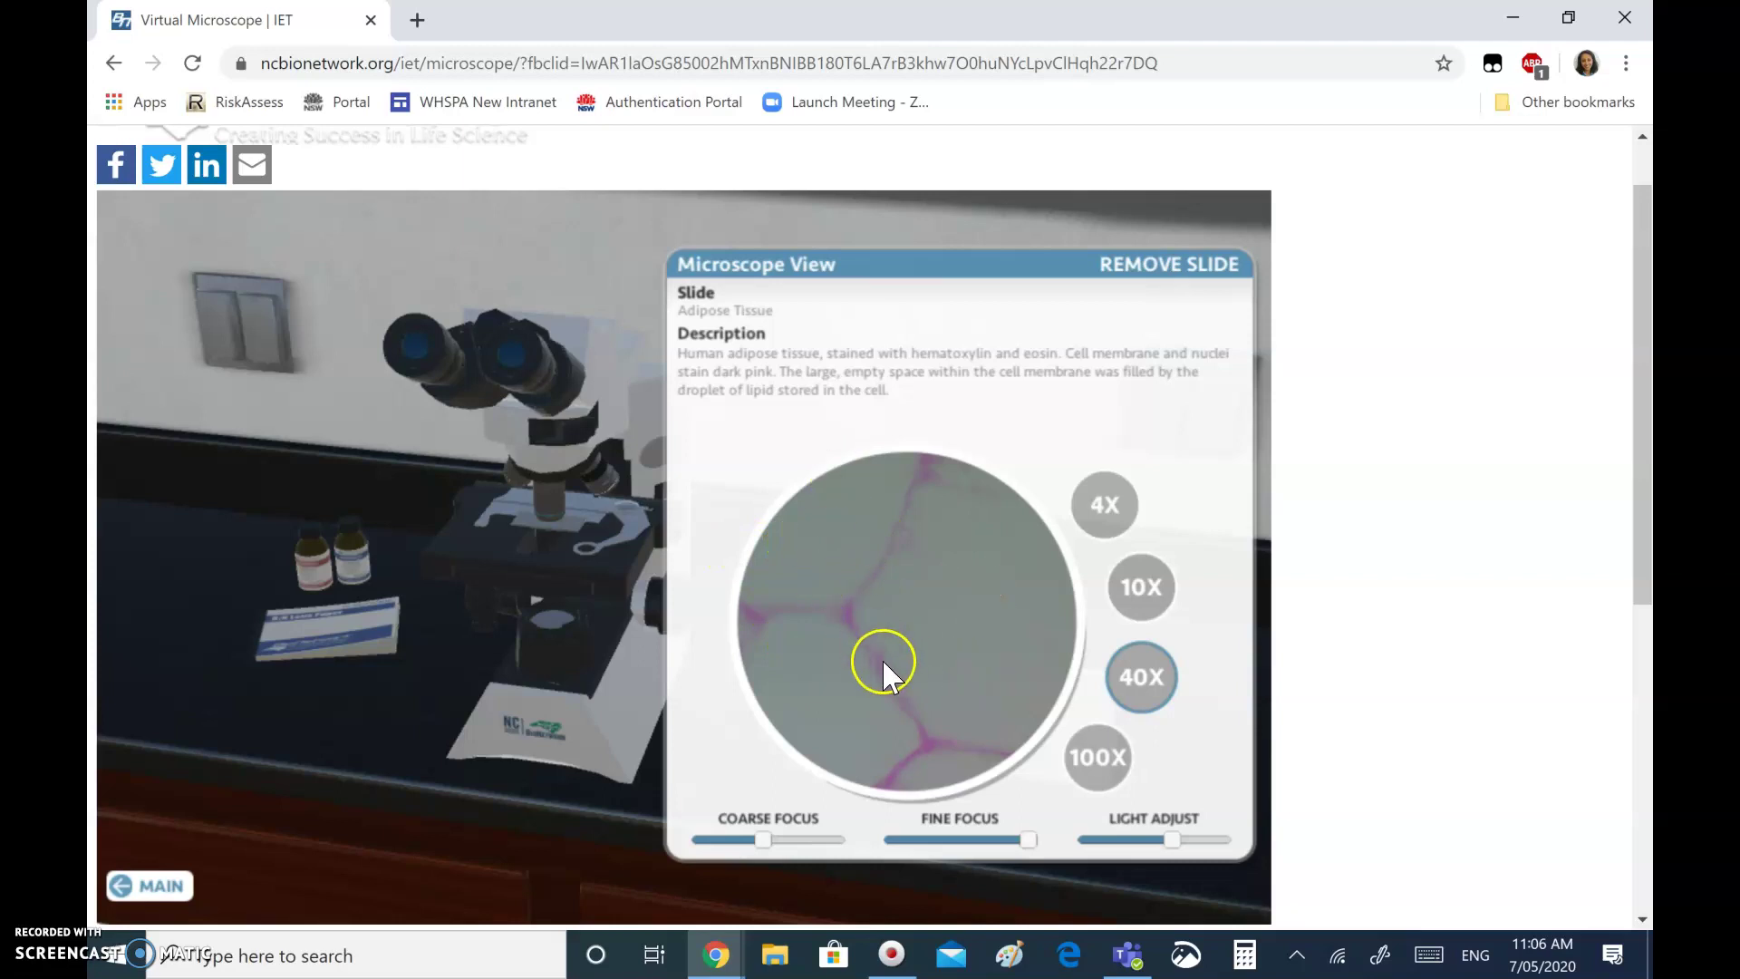
Step: Remove the Adipose Tissue slide, then open and close the slide catalog without loading another
click(1206, 268)
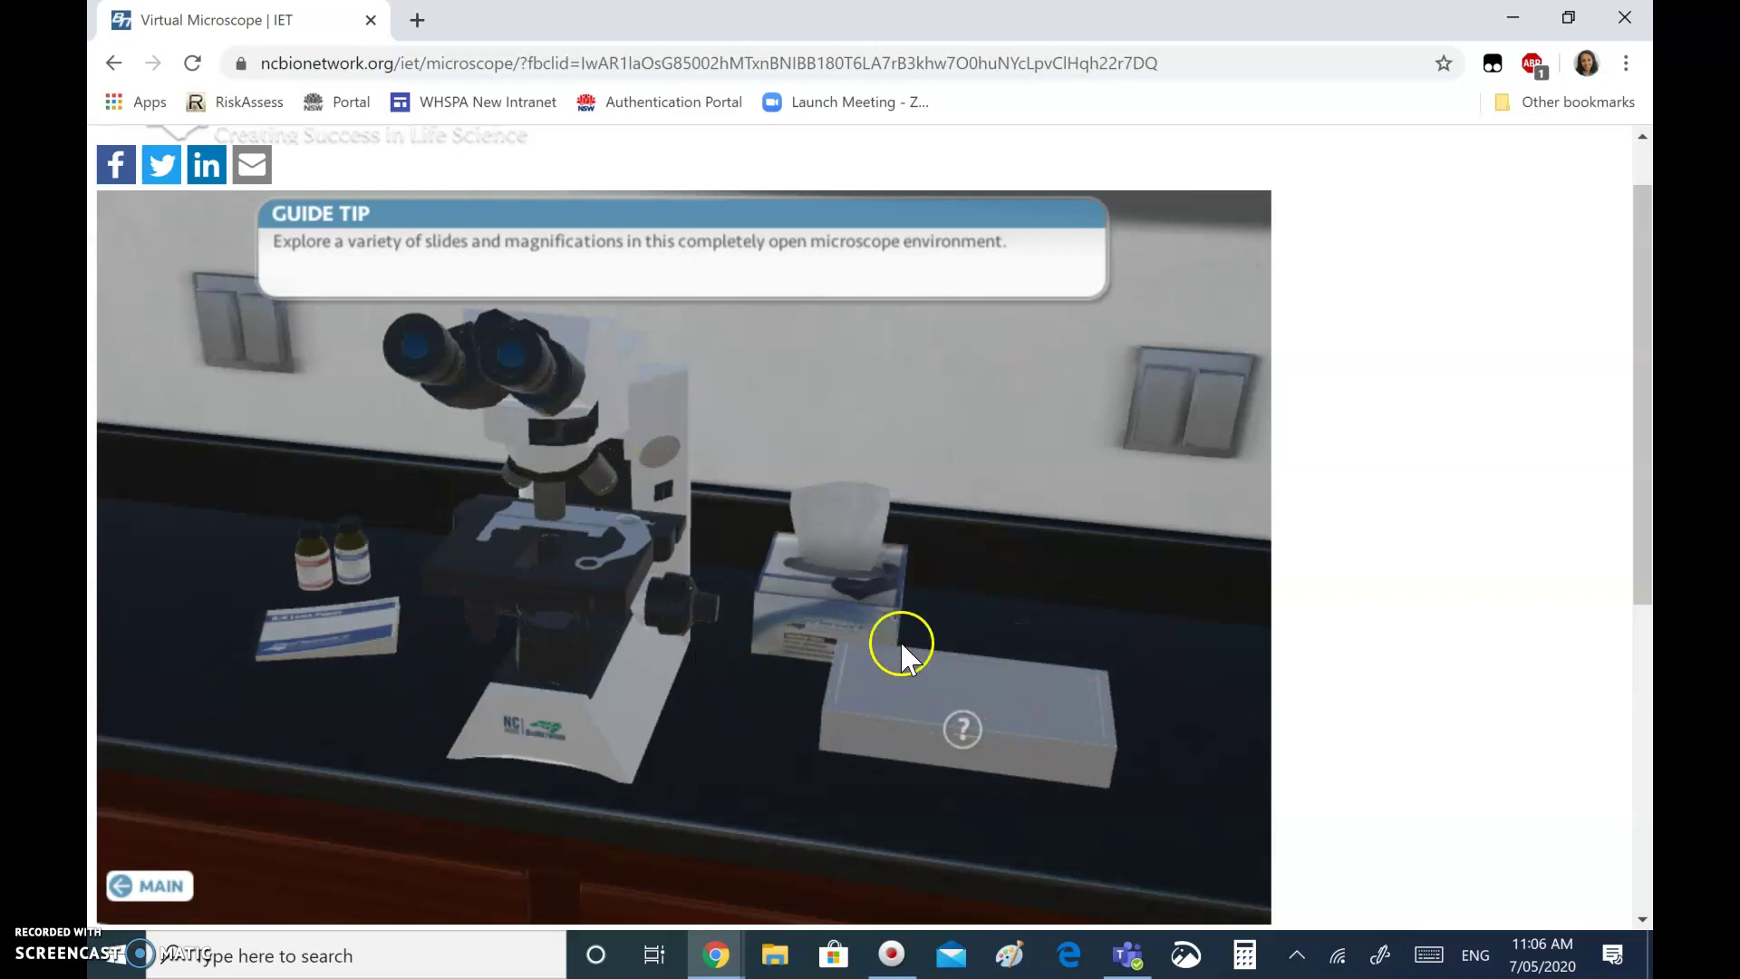
click(987, 727)
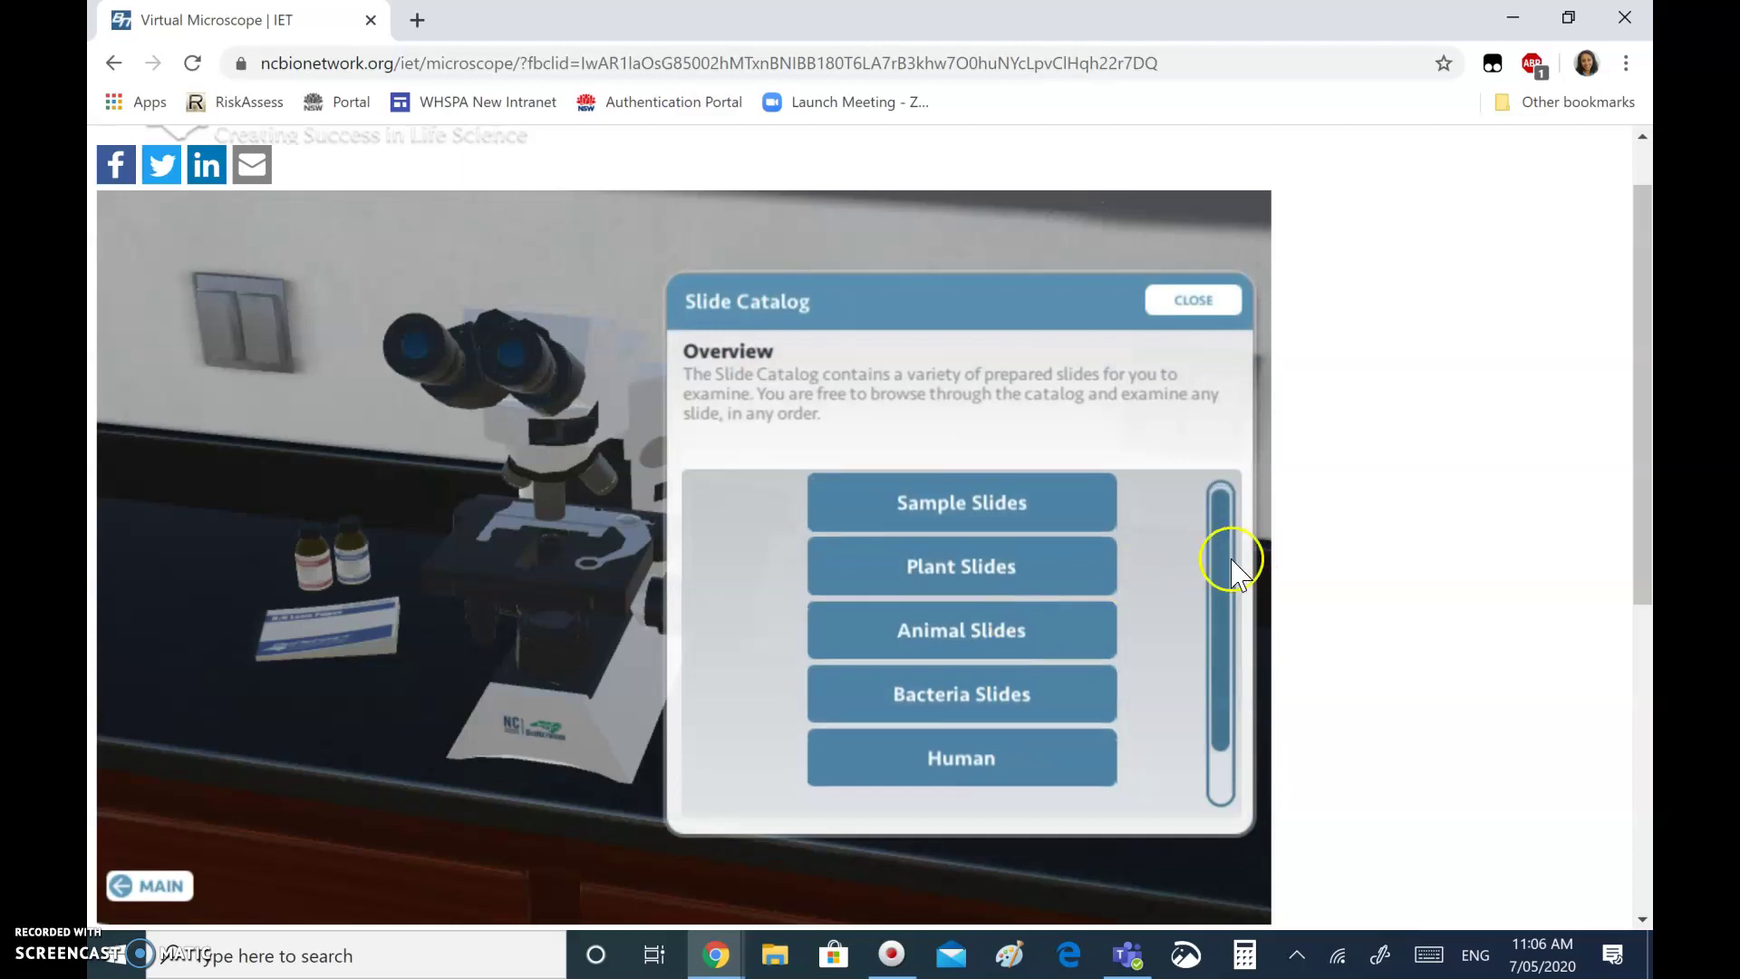
mouse_move(1236, 556)
mouse_down()
mouse_move(1227, 738)
mouse_move(1203, 543)
mouse_up()
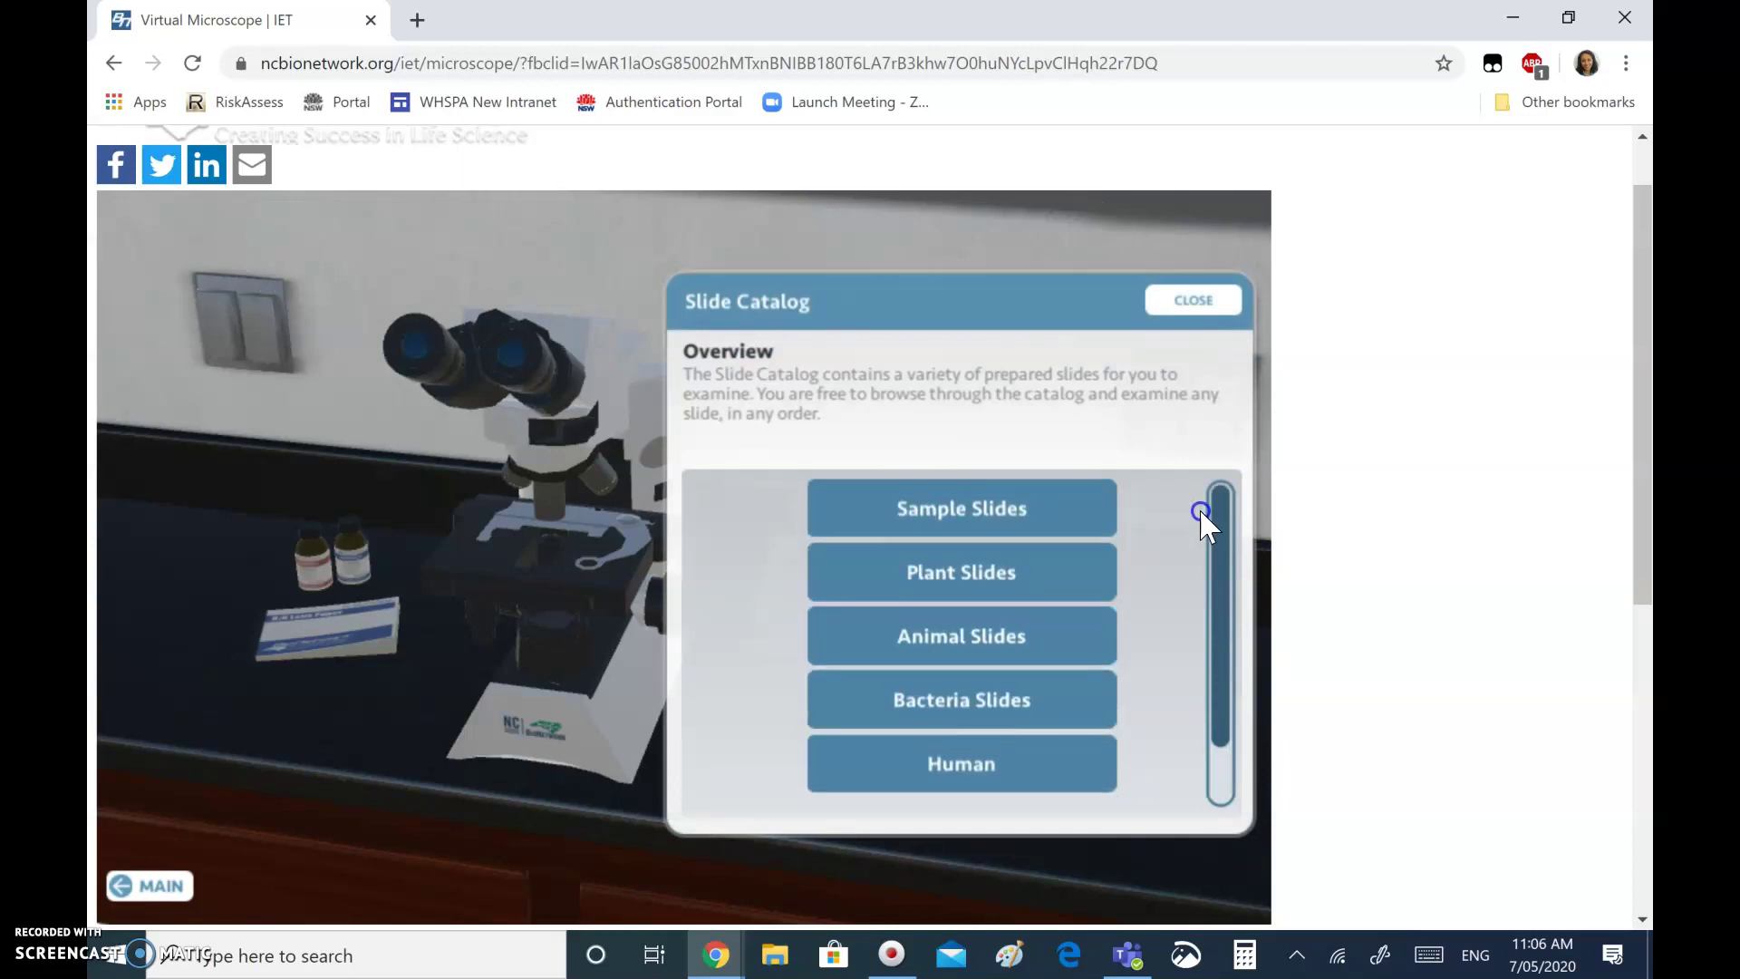
click(1201, 308)
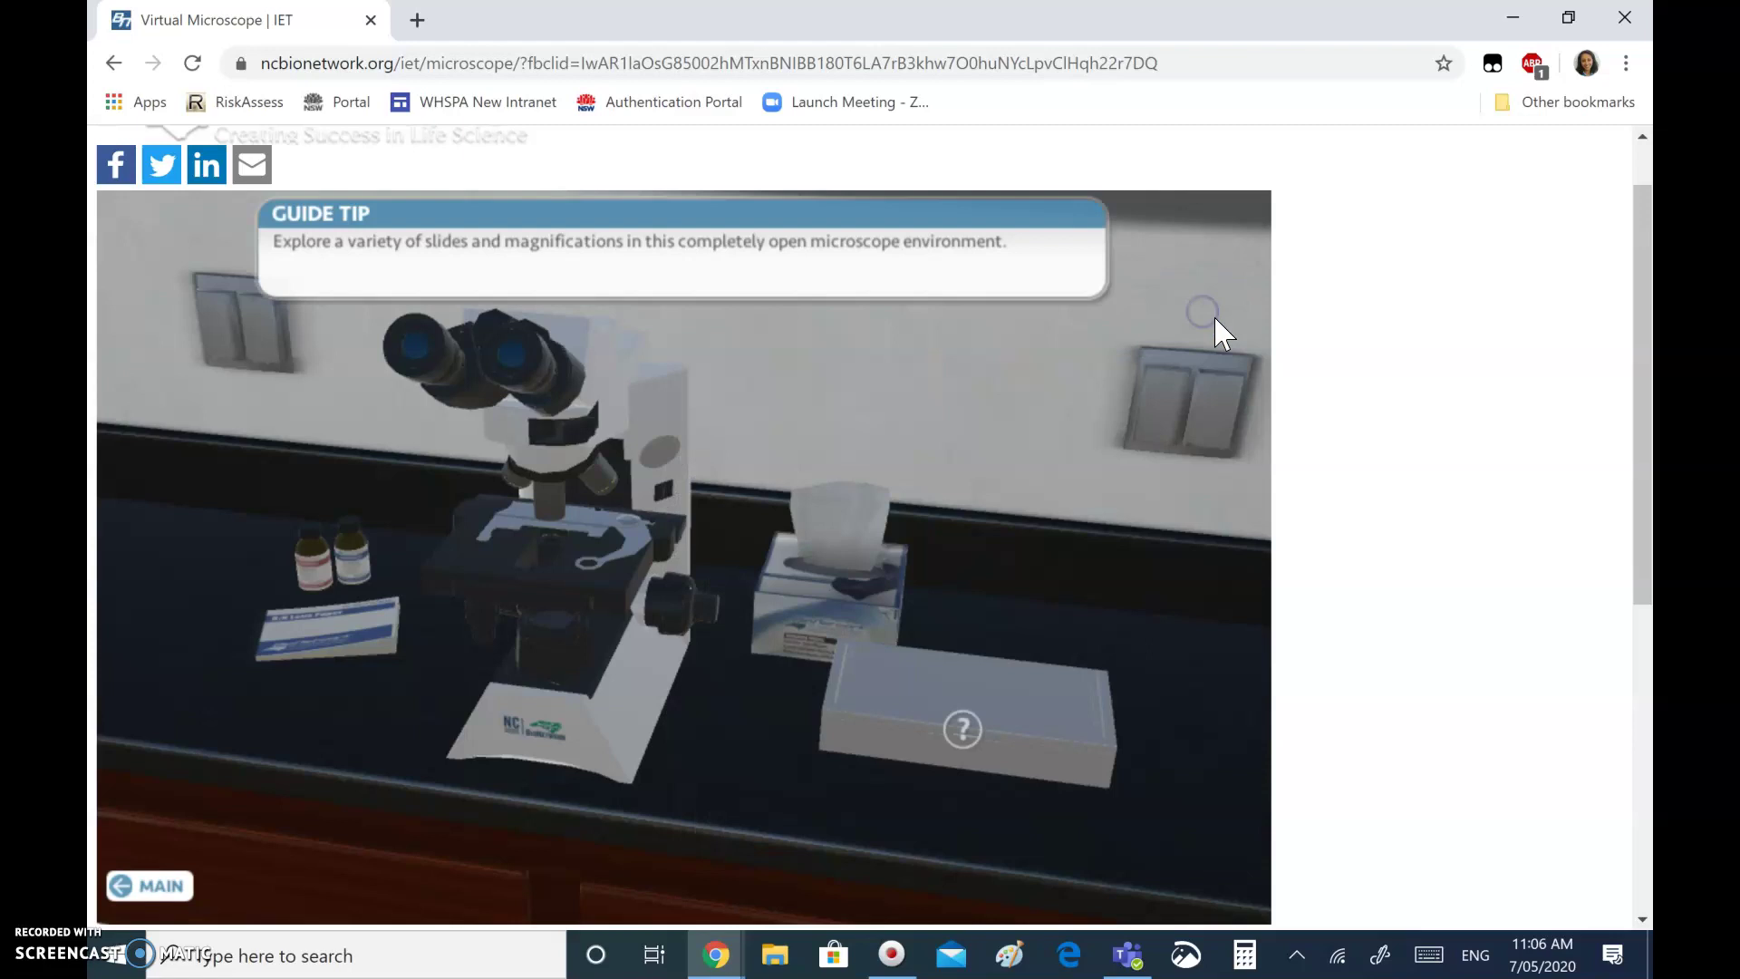